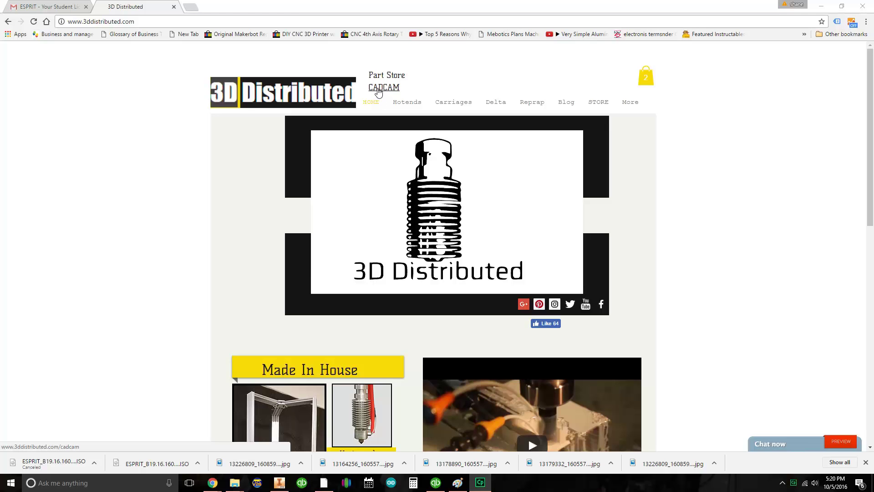
Download the Triangle Carriage Plate STEP file from the CADCAM page of the 3D Distributed website.
{"action": "left_click", "coordinate": [378, 91]}
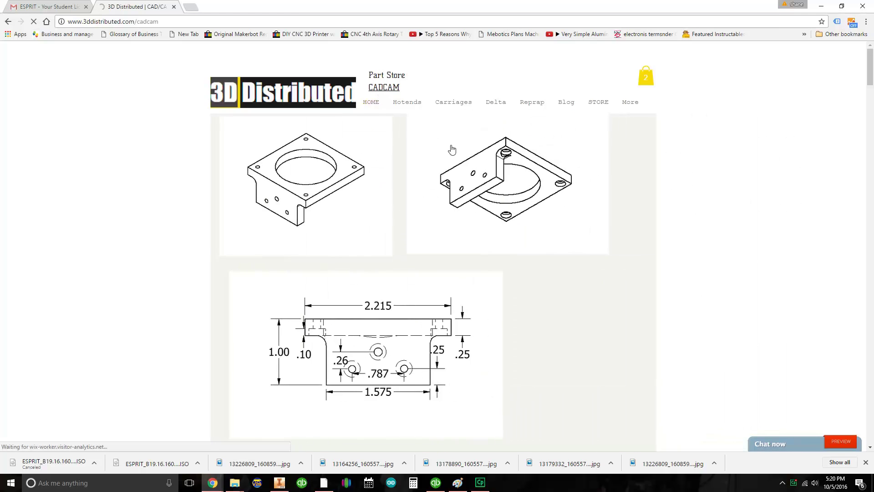
{"action": "scroll", "coordinate": [497, 168], "scroll_direction": "down", "scroll_amount": 15}
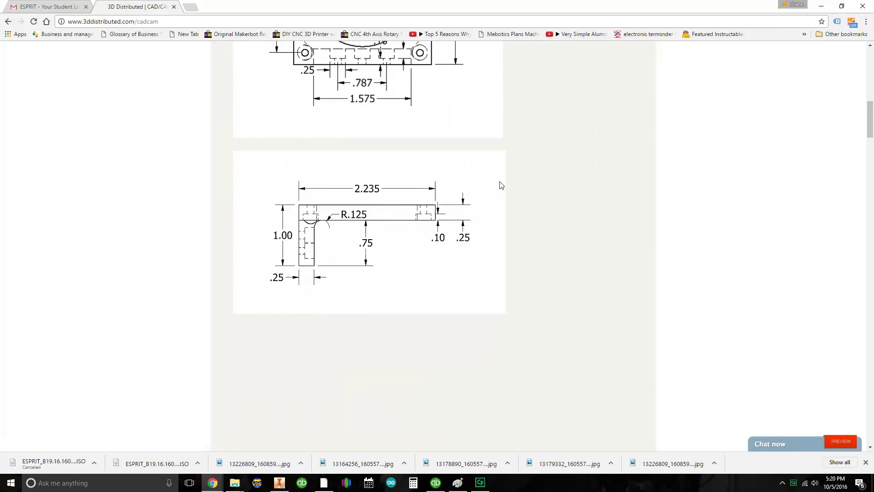
{"action": "scroll", "coordinate": [501, 186], "scroll_direction": "down", "scroll_amount": 5}
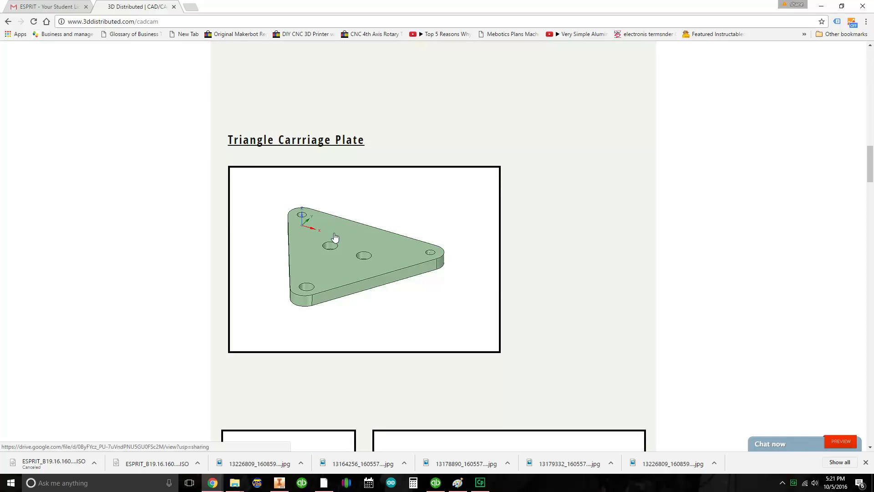
{"action": "left_click", "coordinate": [349, 242]}
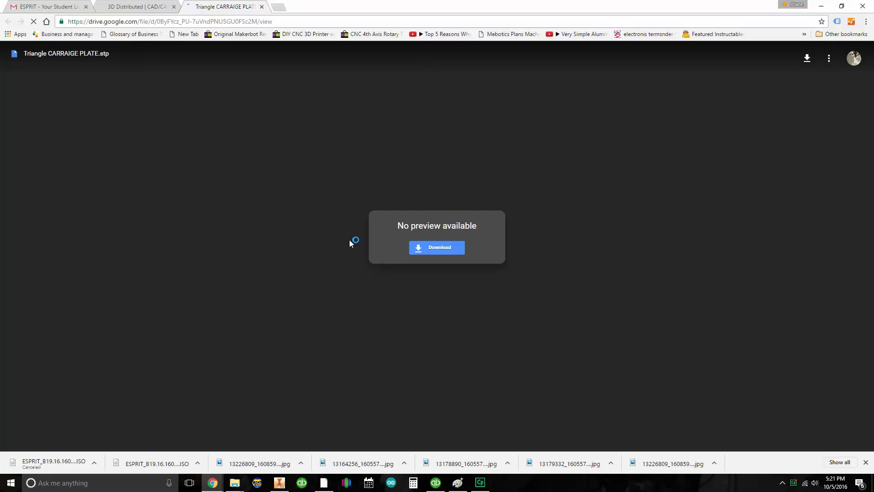
{"action": "left_click", "coordinate": [445, 251]}
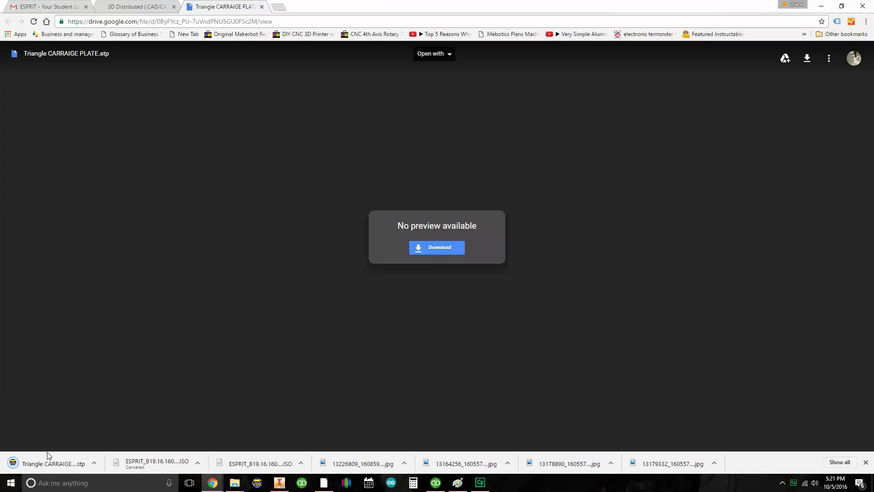
Show the downloaded file in its folder, copy Triangle CARRAIGE PLATE and close the folder window.
{"action": "left_click", "coordinate": [94, 463]}
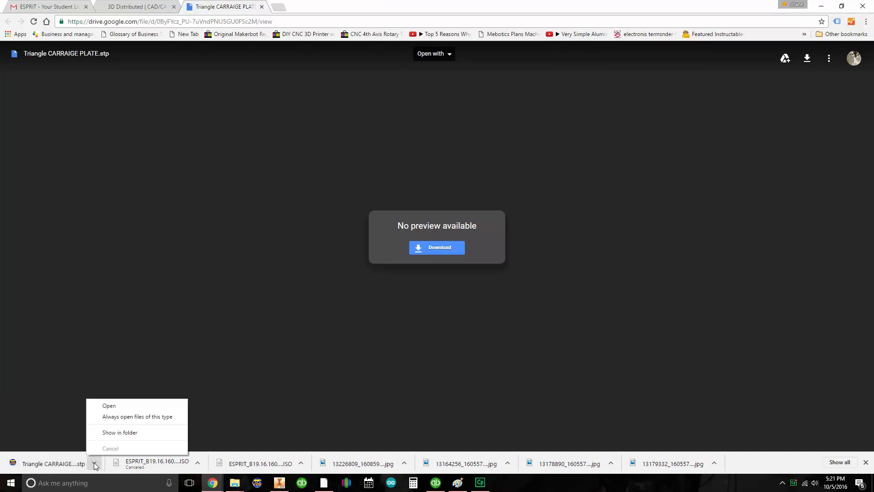
{"action": "left_click", "coordinate": [113, 433]}
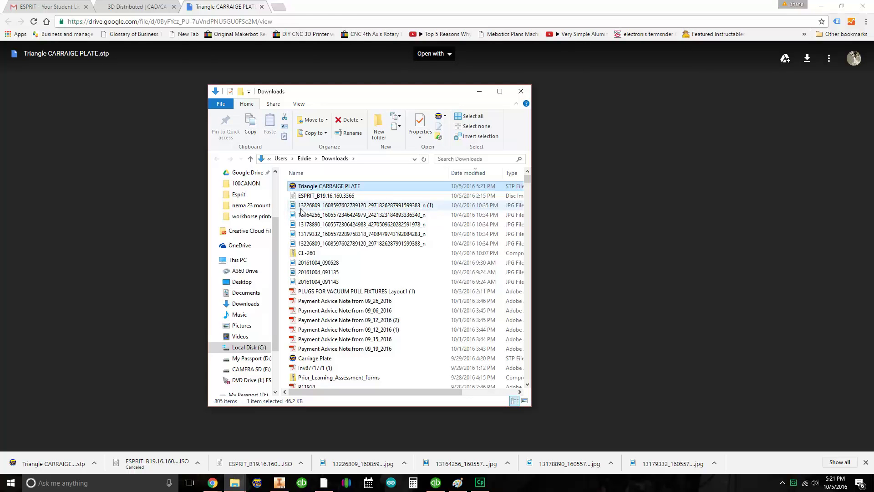
{"action": "right_click", "coordinate": [314, 187]}
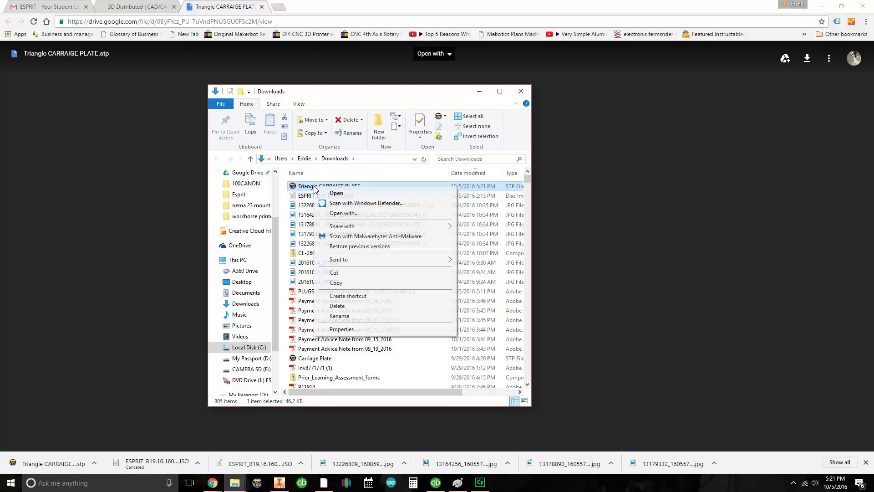
{"action": "left_click", "coordinate": [352, 283]}
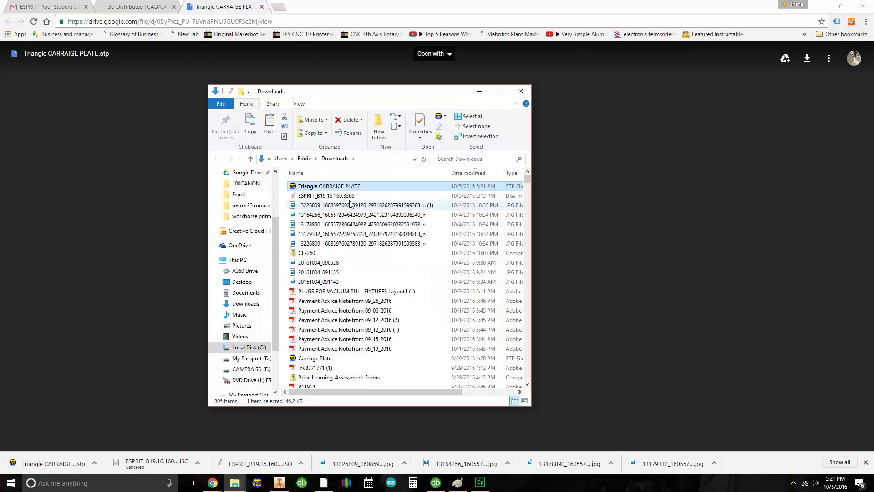
{"action": "left_click", "coordinate": [521, 91]}
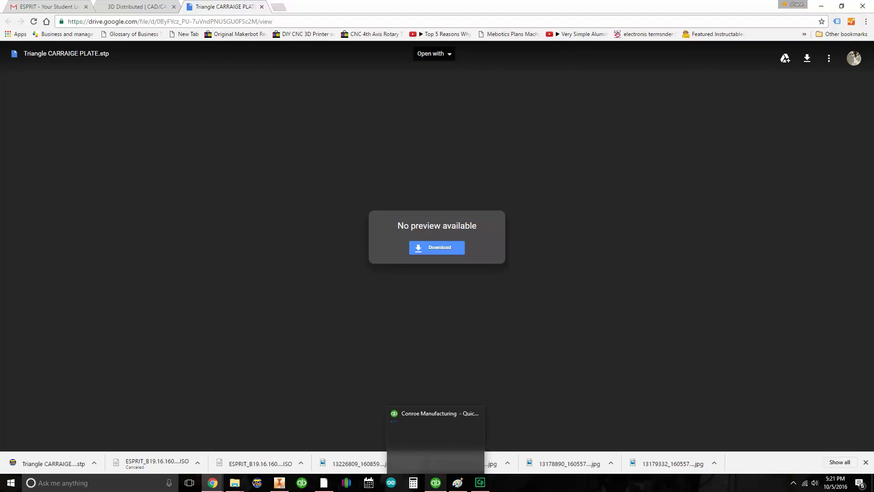
Switch to ESPRIT, paste the copied STEP file onto the Desktop from the Open dialog, and merge it into the mill template.
{"action": "mouse_move", "coordinate": [427, 488]}
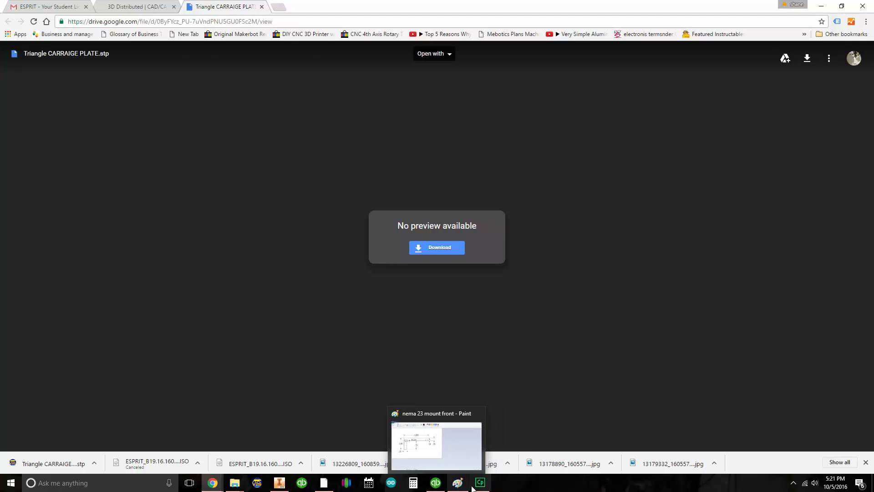
{"action": "left_click", "coordinate": [327, 486]}
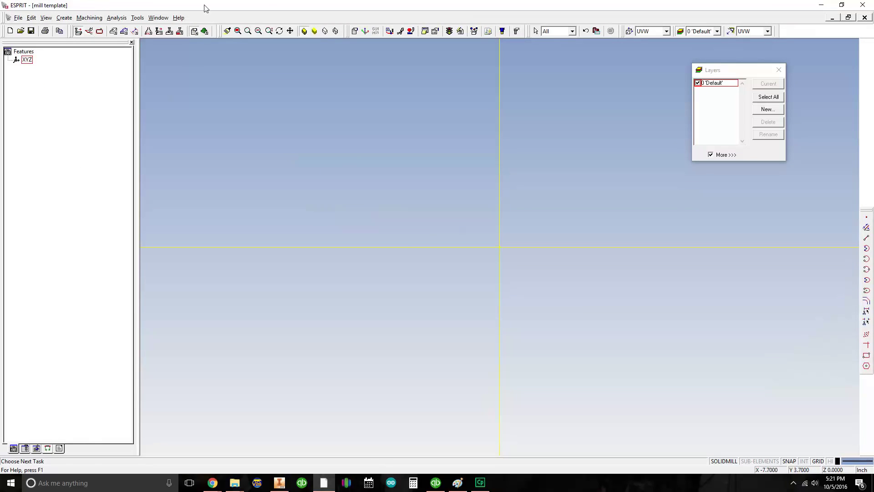
{"action": "left_click", "coordinate": [21, 32]}
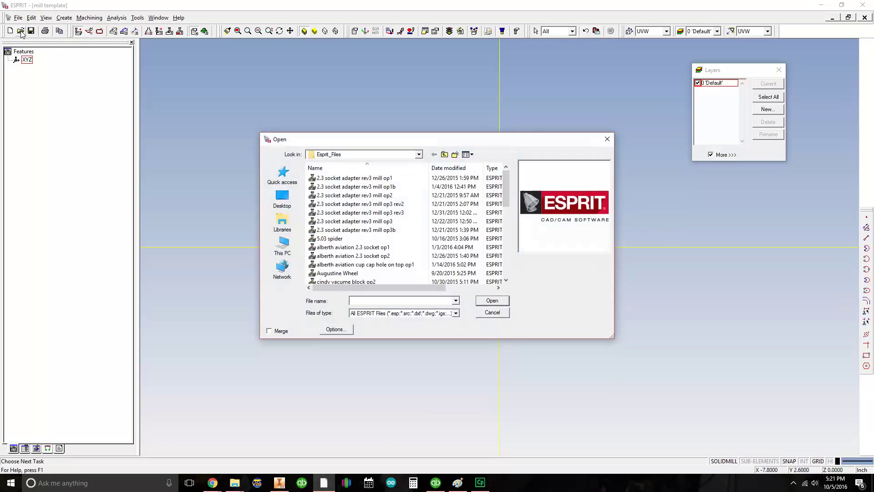
{"action": "left_click", "coordinate": [282, 200]}
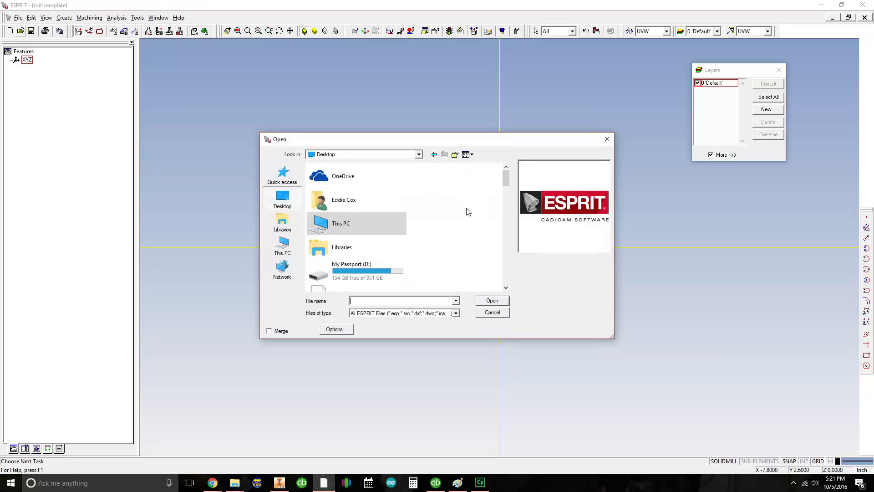
{"action": "right_click", "coordinate": [443, 248]}
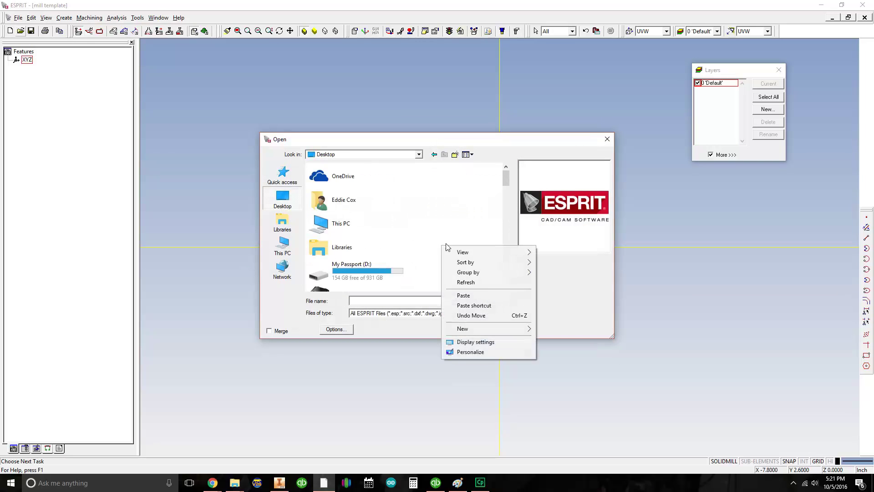
{"action": "left_click", "coordinate": [480, 294]}
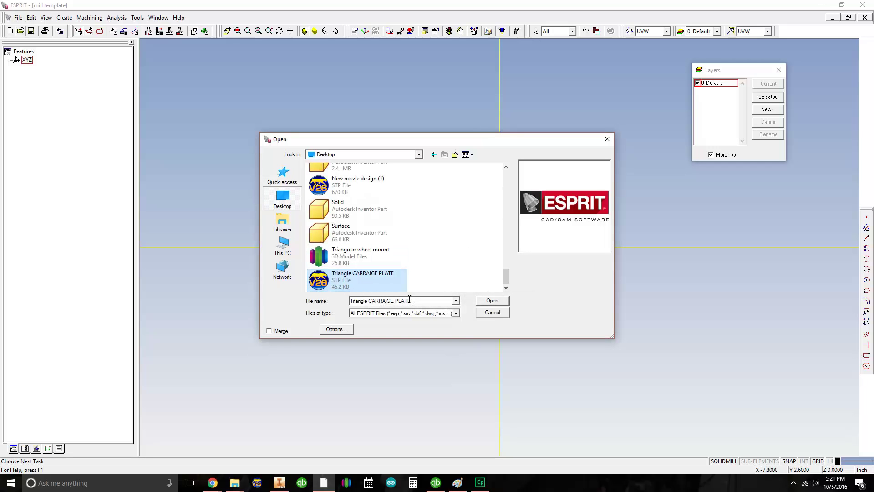
{"action": "left_click", "coordinate": [270, 331]}
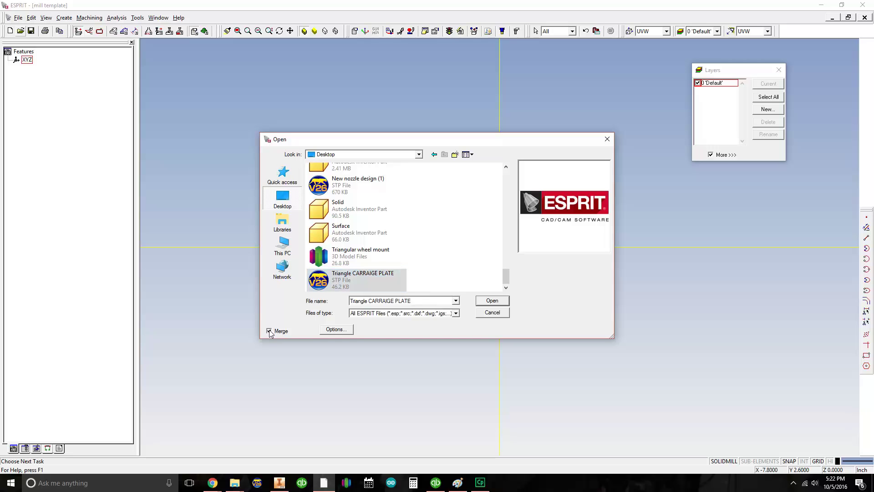
{"action": "left_click", "coordinate": [484, 302]}
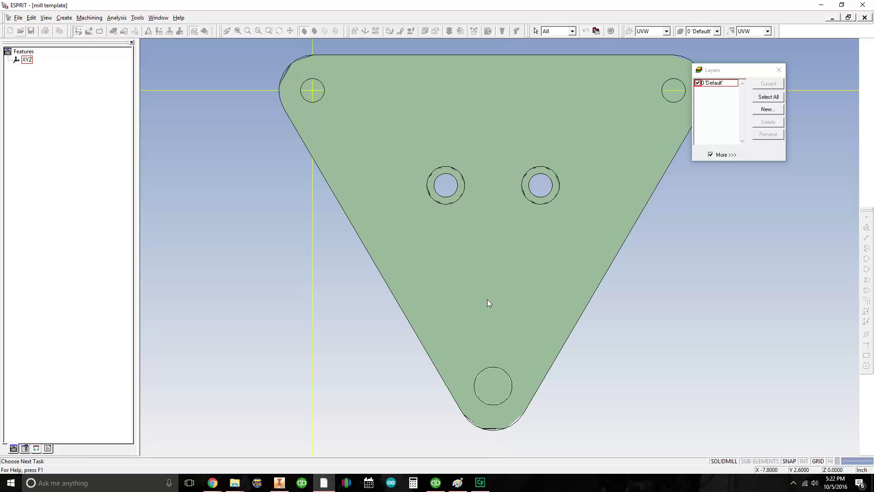
Inspect the imported triangle plate from several angles and in the isometric view.
{"action": "scroll", "coordinate": [554, 181], "scroll_direction": "down", "scroll_amount": 4}
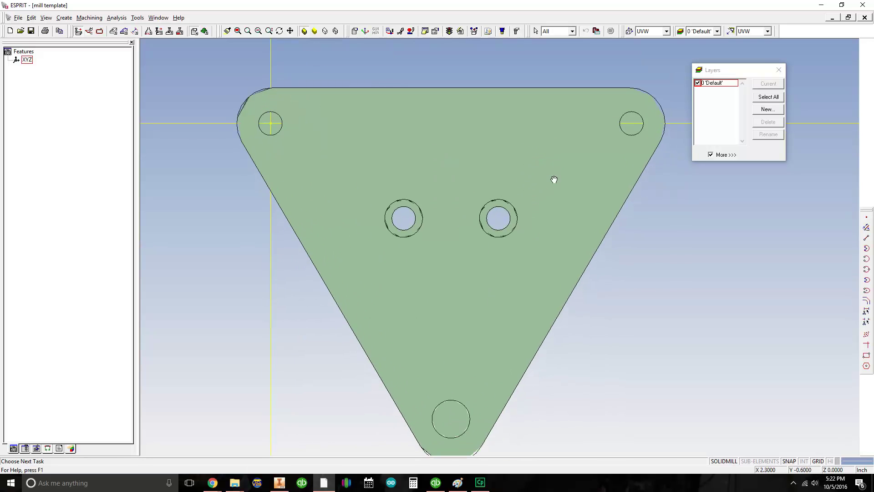
{"action": "middle_click_drag", "start_coordinate": [555, 184], "coordinate": [457, 249]}
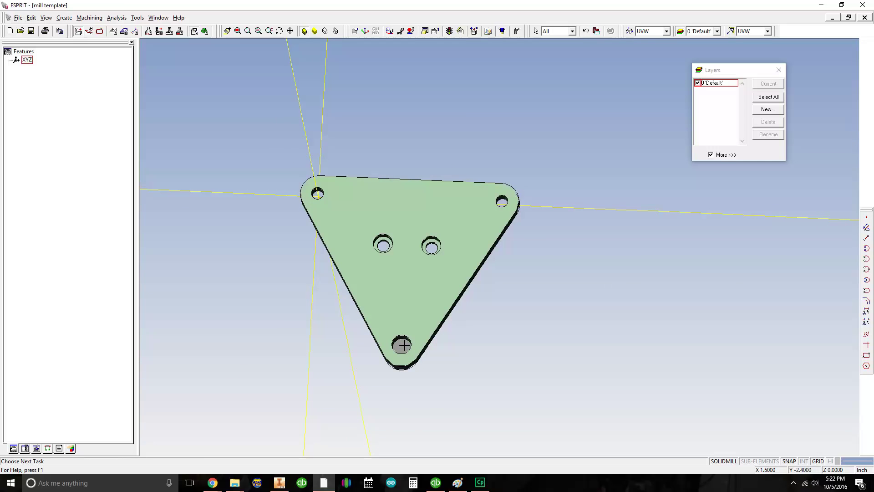
{"action": "middle_click_drag", "start_coordinate": [433, 279], "coordinate": [422, 277]}
{"action": "key", "text": "F8"}
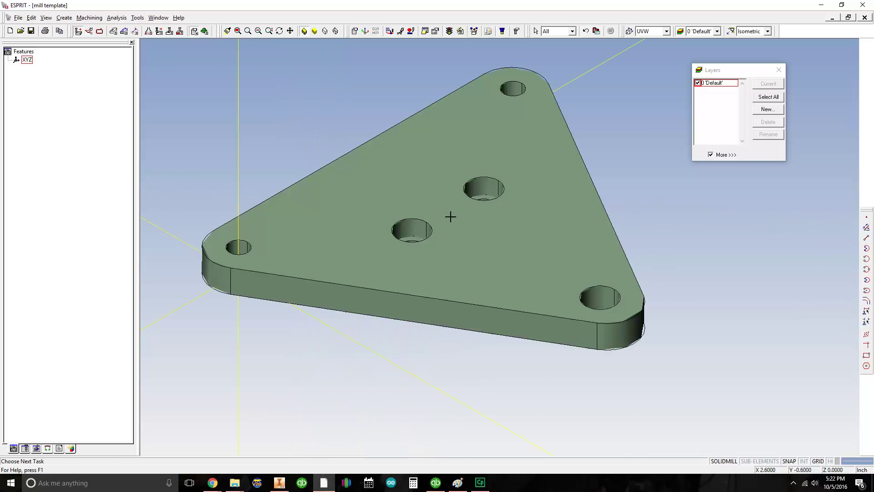
{"action": "scroll", "coordinate": [465, 179], "scroll_direction": "down", "scroll_amount": 5}
{"action": "middle_click_drag", "start_coordinate": [465, 189], "coordinate": [368, 190]}
{"action": "scroll", "coordinate": [370, 196], "scroll_direction": "down", "scroll_amount": 2}
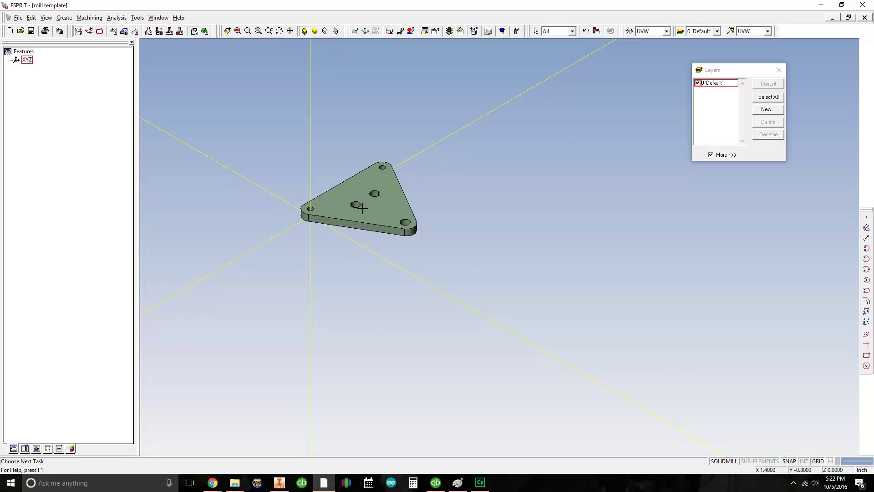
Save the ESPRIT file on the Desktop as "triangle carriage plate".
{"action": "left_click", "coordinate": [18, 18]}
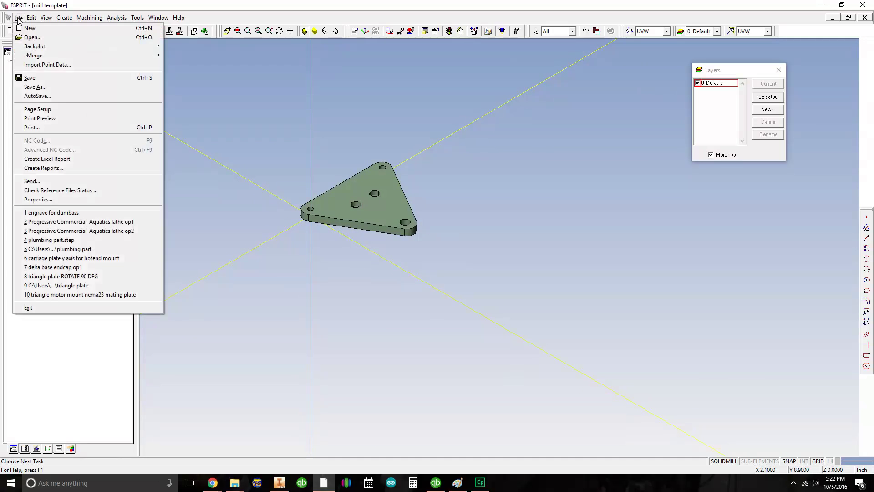
{"action": "left_click", "coordinate": [47, 81]}
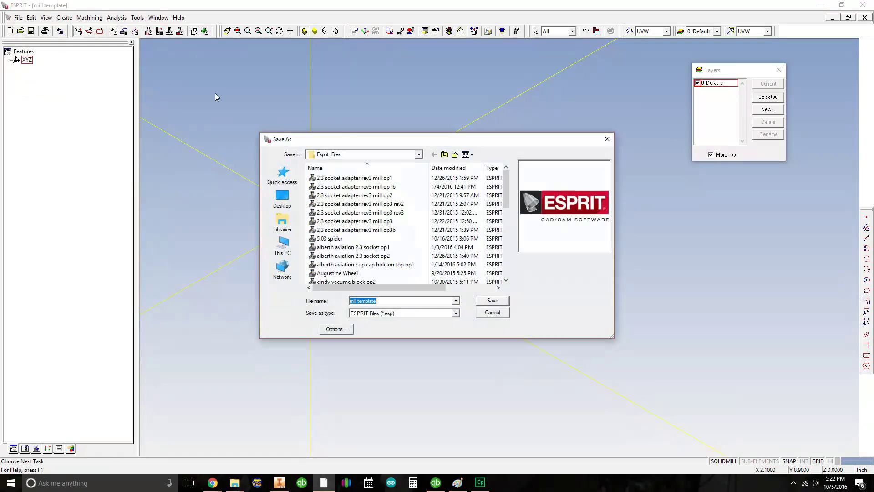
{"action": "left_click", "coordinate": [282, 198]}
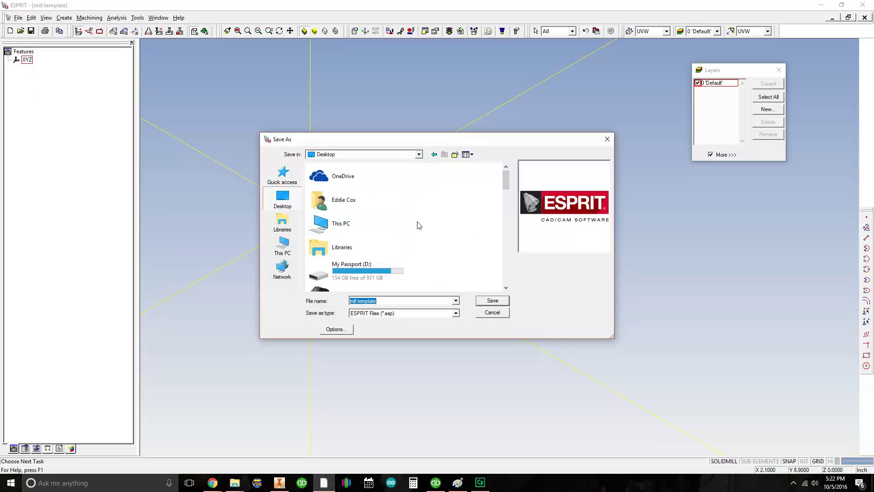
{"action": "type", "text": "trian"}
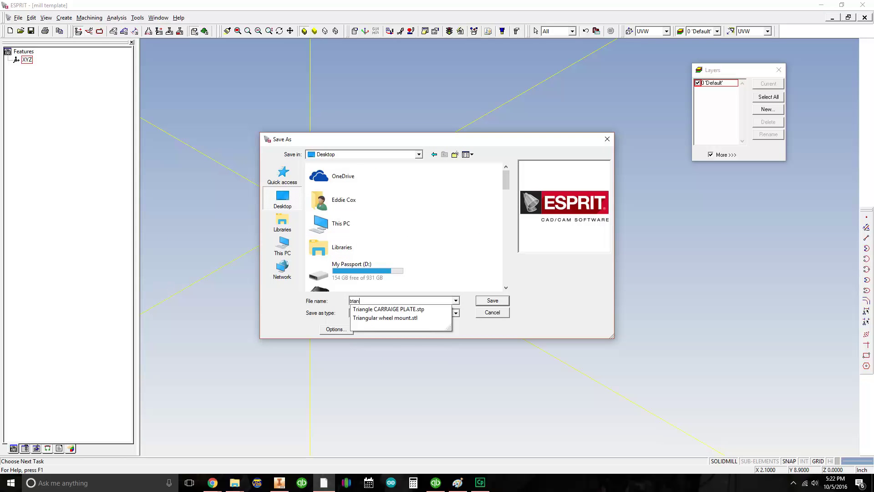
{"action": "type", "text": "gle c"}
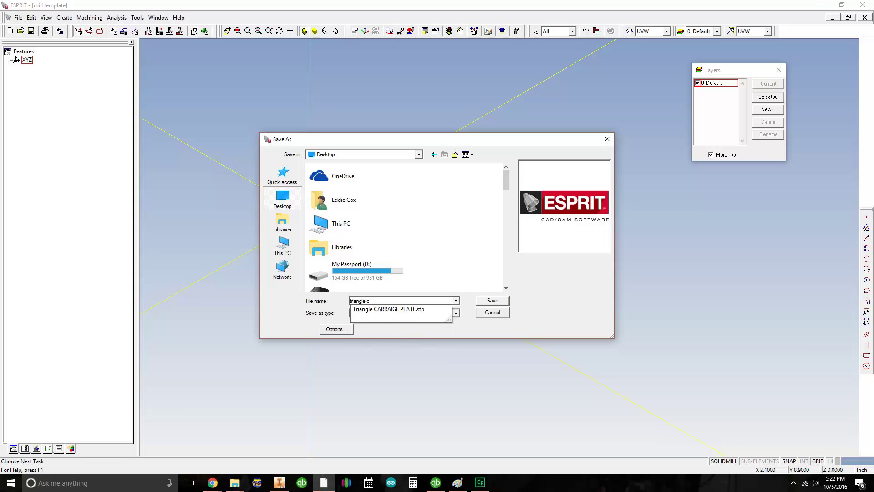
{"action": "type", "text": "arriage plate"}
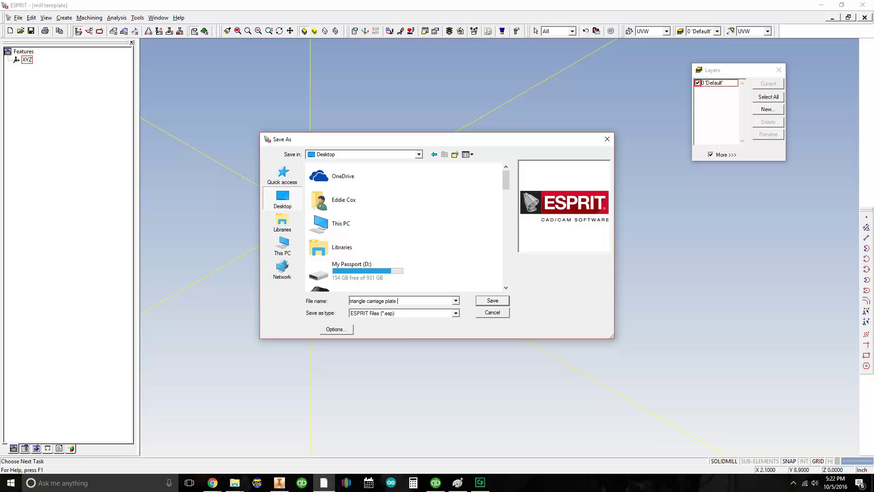
{"action": "key", "text": "Return"}
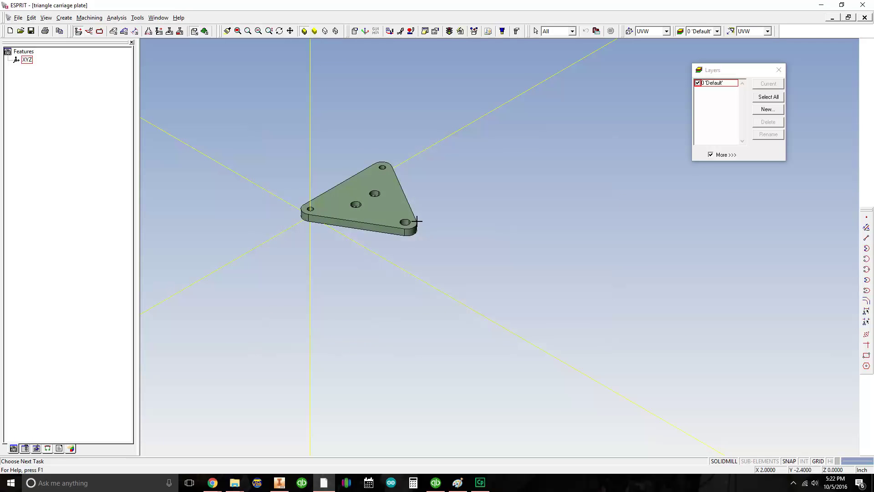
Add a new layer named "solid".
{"action": "middle_click_drag", "start_coordinate": [359, 206], "coordinate": [371, 213]}
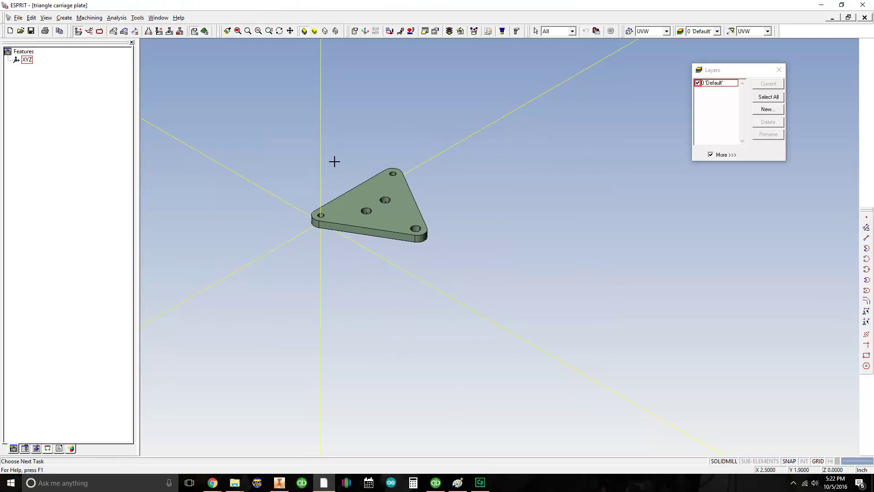
{"action": "middle_click_drag", "start_coordinate": [410, 181], "coordinate": [436, 219]}
{"action": "right_click", "coordinate": [713, 99]}
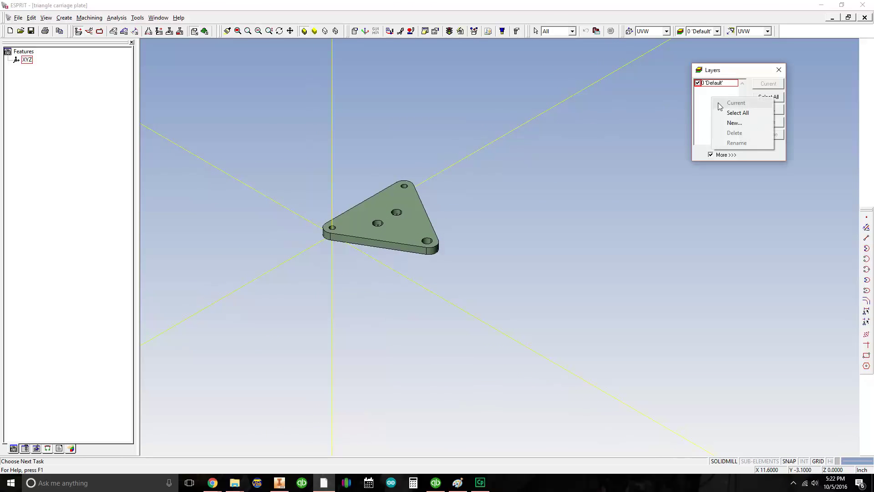
{"action": "left_click", "coordinate": [734, 123]}
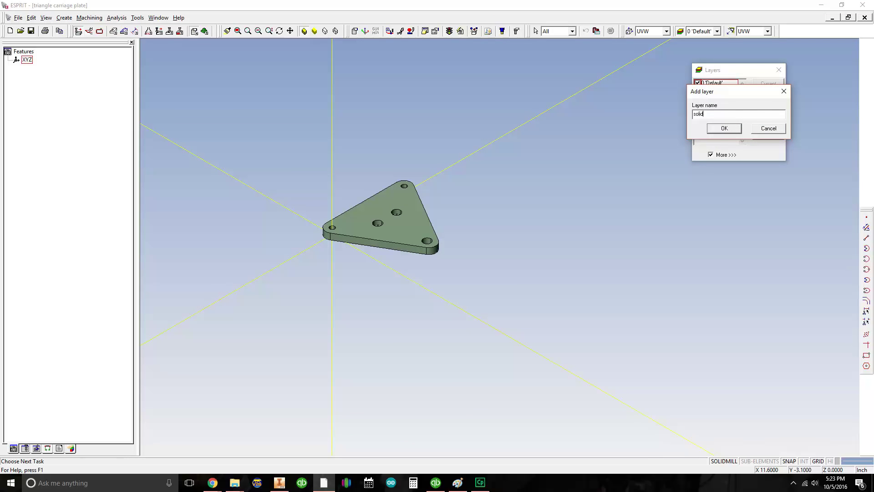
{"action": "left_click", "coordinate": [735, 129]}
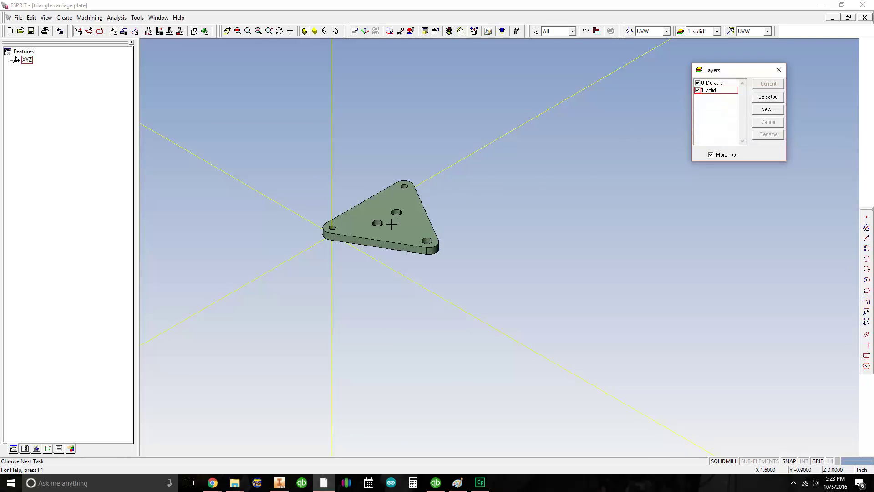
Move the triangle plate onto the "solid" layer using an Attribute transformation.
{"action": "right_click", "coordinate": [403, 195]}
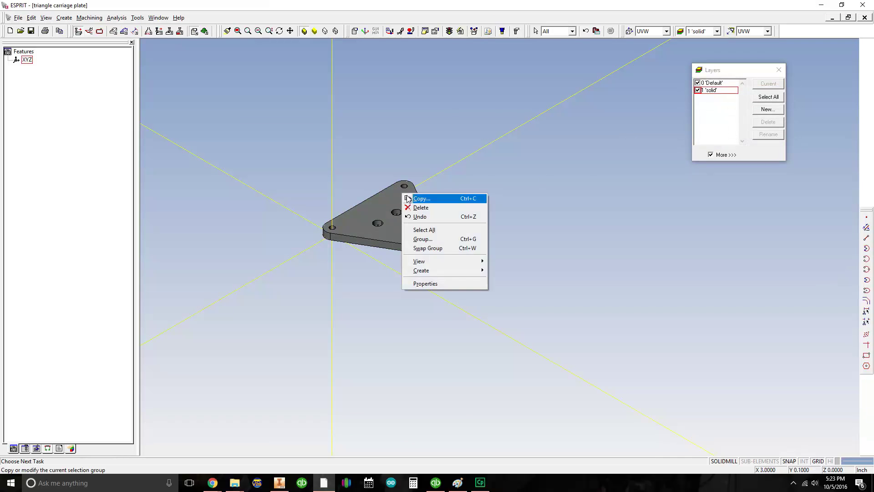
{"action": "left_click", "coordinate": [412, 200]}
{"action": "left_click", "coordinate": [496, 204]}
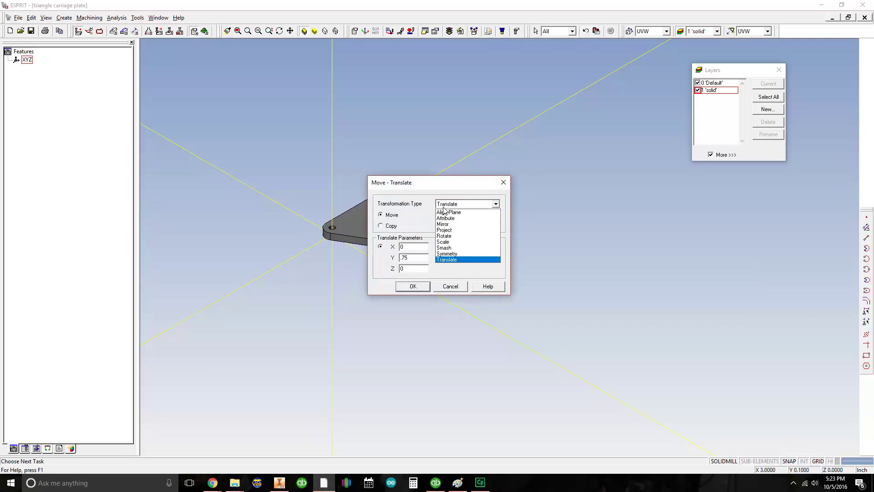
{"action": "left_click", "coordinate": [447, 218]}
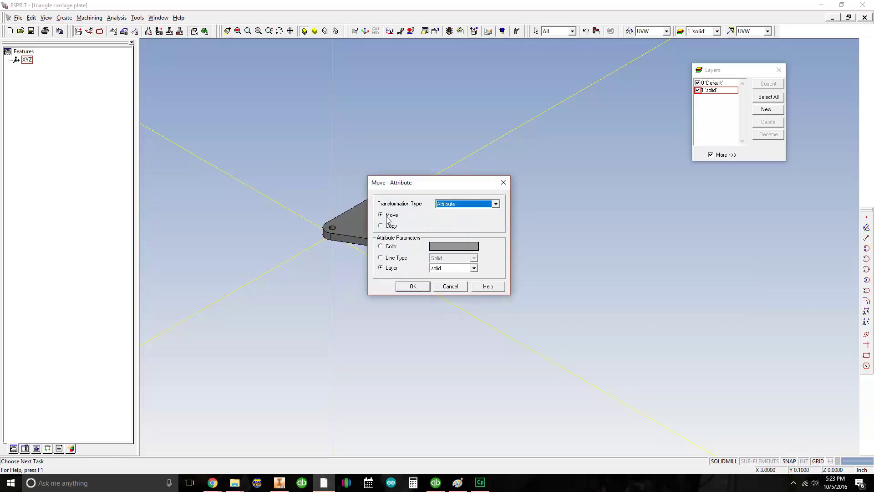
{"action": "left_click", "coordinate": [449, 268]}
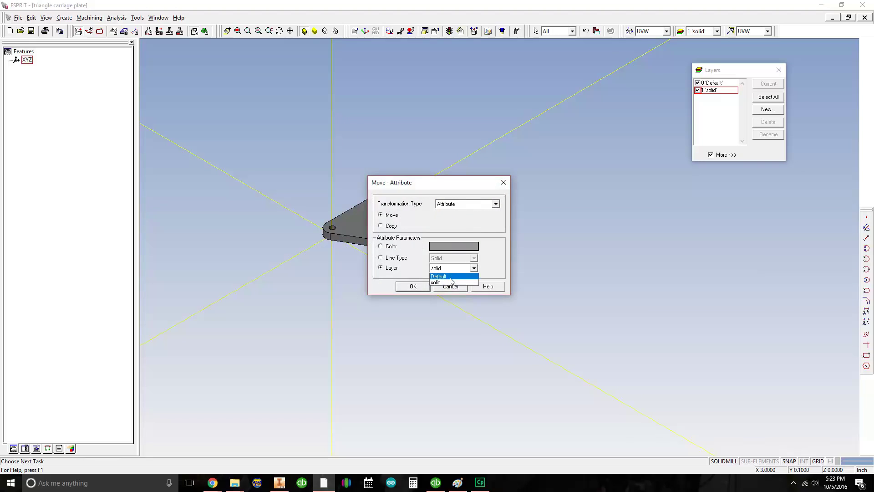
{"action": "left_click", "coordinate": [450, 278]}
{"action": "left_click", "coordinate": [423, 286]}
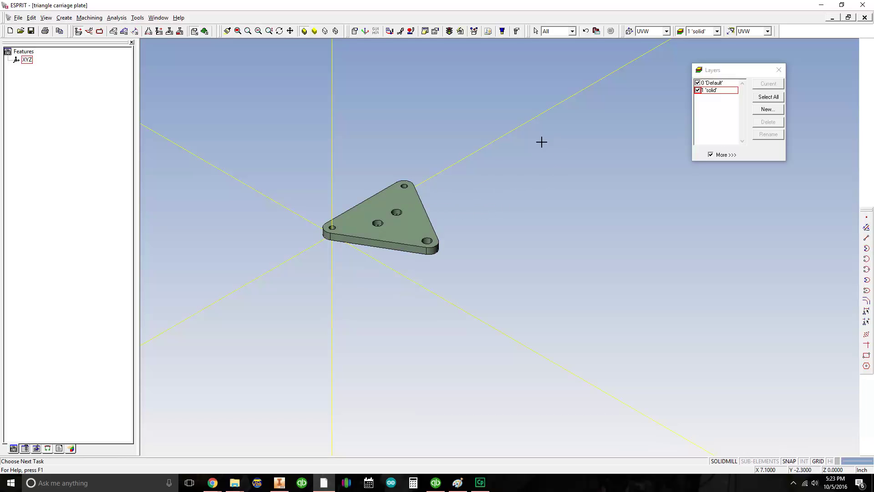
Check which layer the triangle plate is on by toggling the "solid" layer's visibility.
{"action": "left_click_drag", "start_coordinate": [714, 74], "coordinate": [669, 79]}
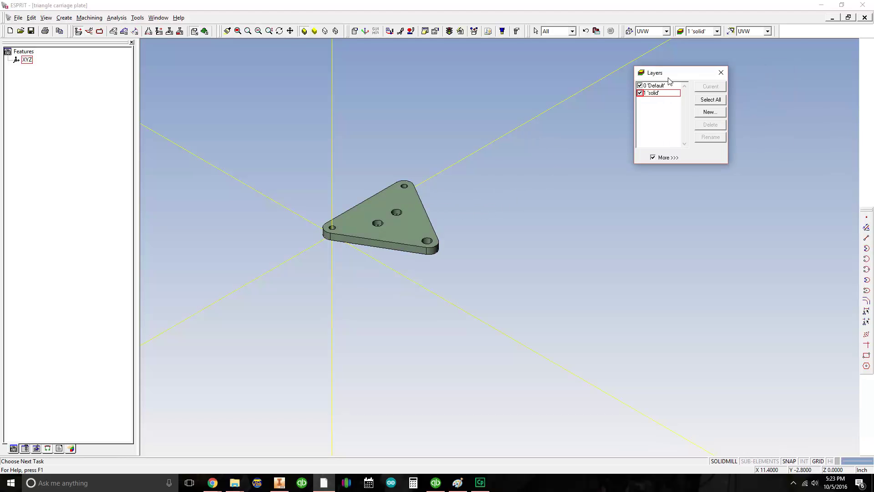
{"action": "left_click", "coordinate": [640, 94]}
{"action": "middle_click_drag", "start_coordinate": [560, 191], "coordinate": [583, 204]}
{"action": "middle_click_drag", "start_coordinate": [534, 176], "coordinate": [565, 167]}
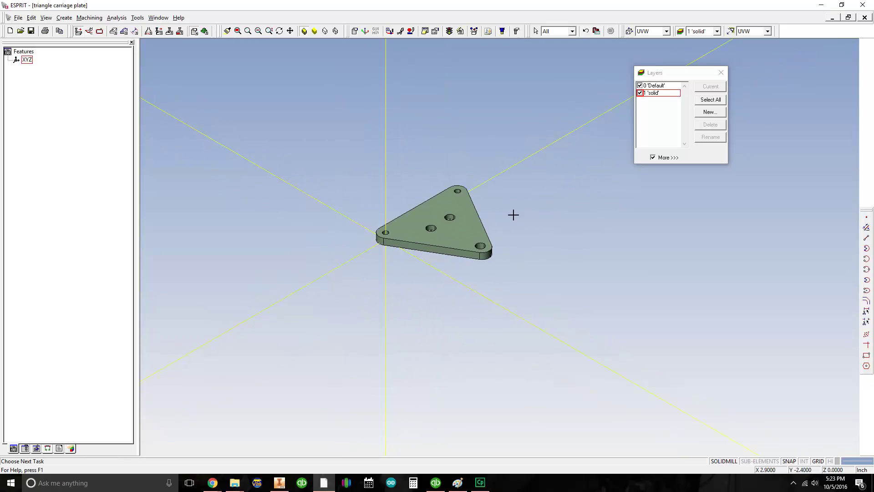
{"action": "middle_click_drag", "start_coordinate": [531, 215], "coordinate": [488, 209]}
{"action": "middle_click_drag", "start_coordinate": [492, 254], "coordinate": [439, 245]}
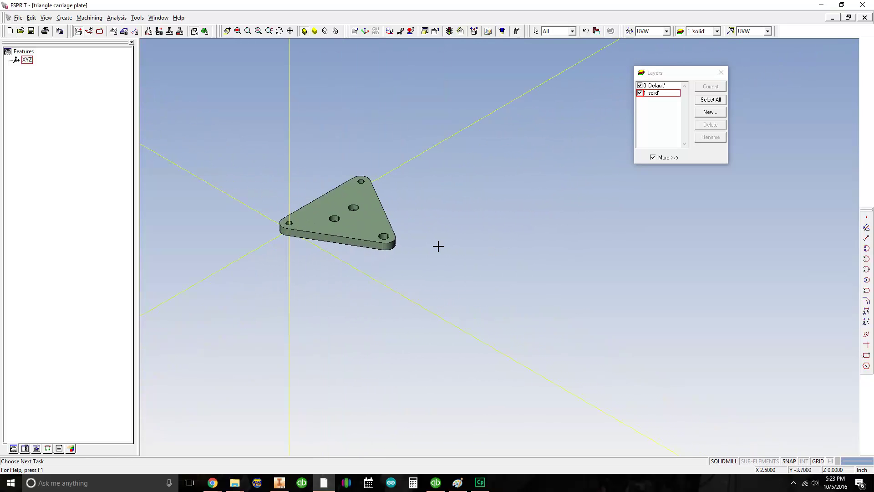
Add a new layer named "stock".
{"action": "right_click", "coordinate": [646, 107]}
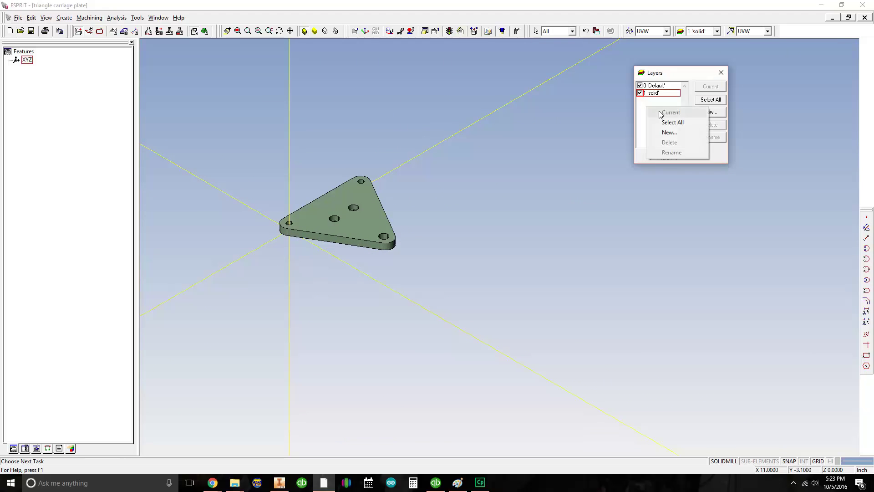
{"action": "left_click", "coordinate": [670, 132]}
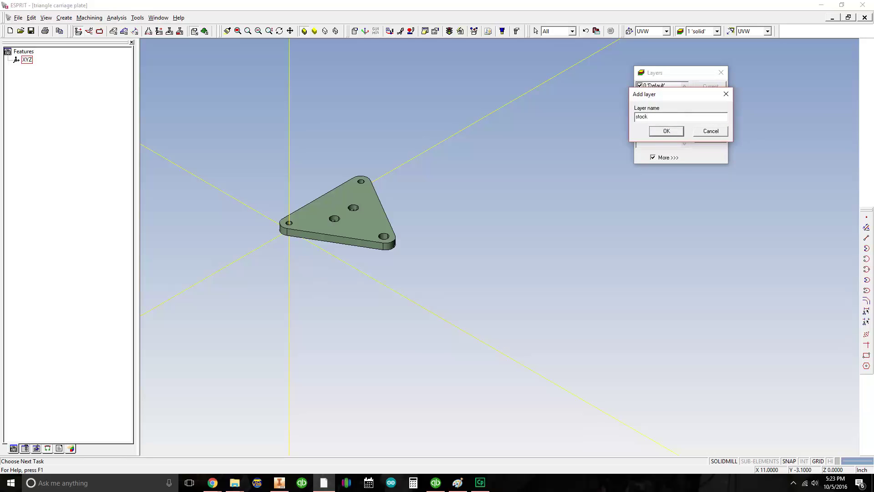
{"action": "left_click", "coordinate": [669, 132]}
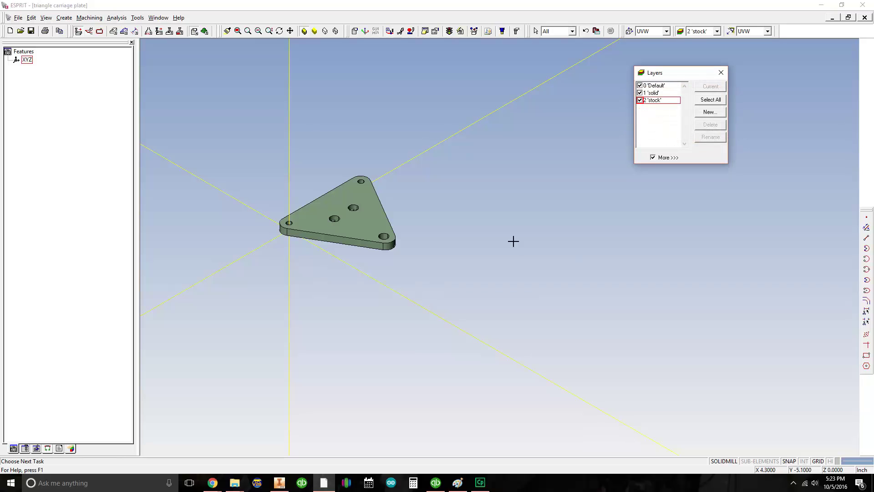
Hide the "solid" layer, keeping "stock" as the working layer in an isometric view.
{"action": "middle_click_drag", "start_coordinate": [513, 241], "coordinate": [552, 262]}
{"action": "left_click", "coordinate": [640, 94]}
{"action": "mouse_move", "coordinate": [549, 192]}
{"action": "middle_mouse_down"}
{"action": "mouse_move", "coordinate": [555, 217]}
{"action": "mouse_move", "coordinate": [502, 233]}
{"action": "mouse_move", "coordinate": [538, 199]}
{"action": "middle_mouse_up"}
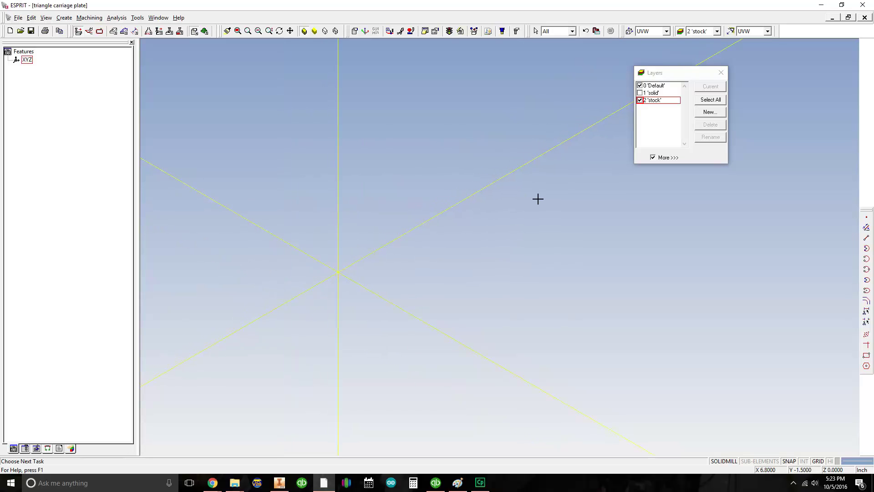
{"action": "middle_click_drag", "start_coordinate": [351, 158], "coordinate": [402, 157]}
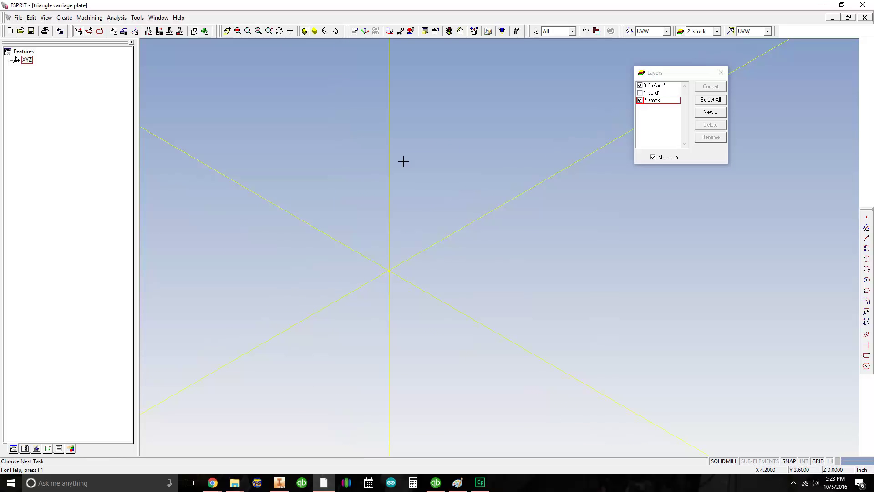
{"action": "key", "text": "F7"}
{"action": "middle_click_drag", "start_coordinate": [436, 166], "coordinate": [365, 176]}
{"action": "middle_click_drag", "start_coordinate": [511, 207], "coordinate": [513, 208]}
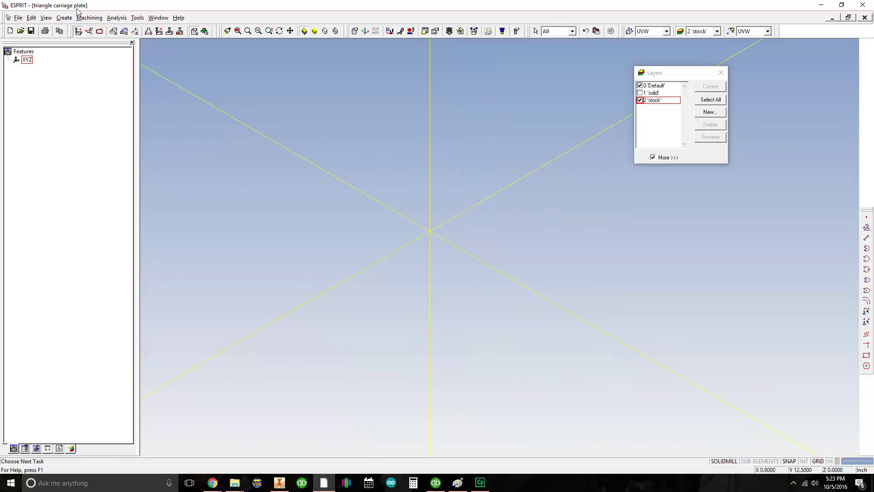
Display the list of standard views and orient the workspace to the Top view.
{"action": "left_click", "coordinate": [46, 17]}
{"action": "left_click", "coordinate": [67, 50]}
{"action": "left_click", "coordinate": [74, 93]}
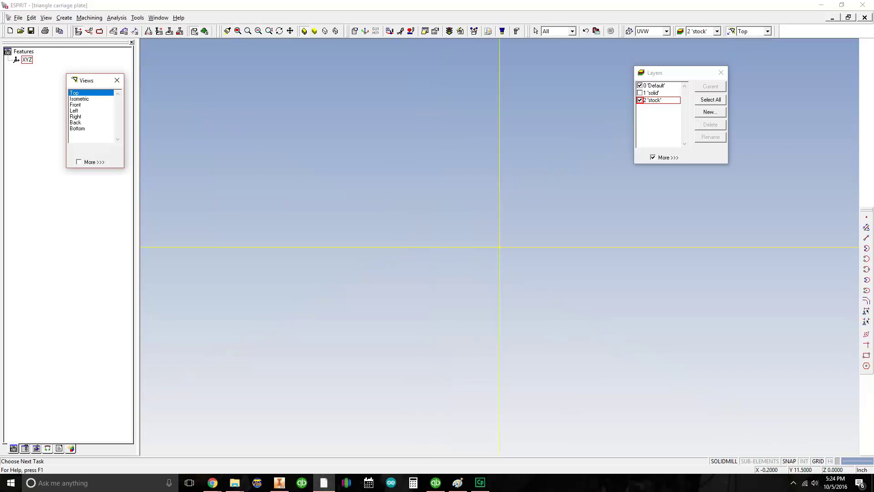
{"action": "middle_click_drag", "start_coordinate": [500, 246], "coordinate": [398, 200]}
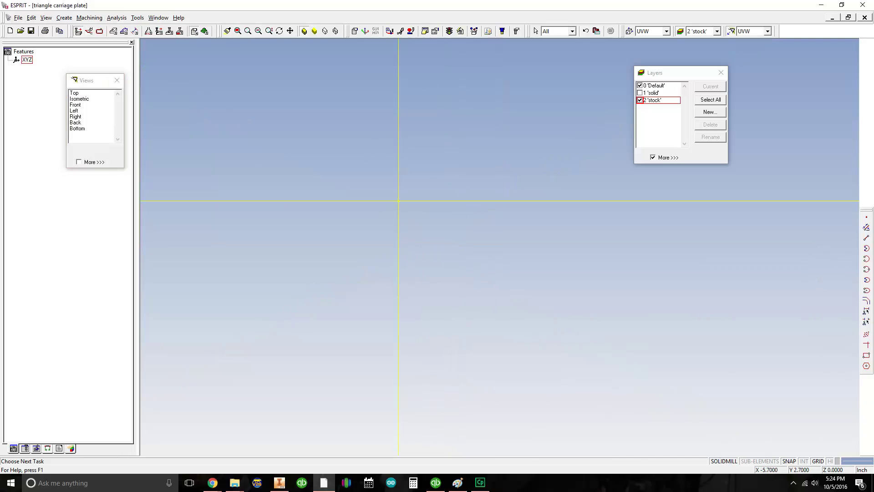
{"action": "left_click", "coordinate": [74, 93]}
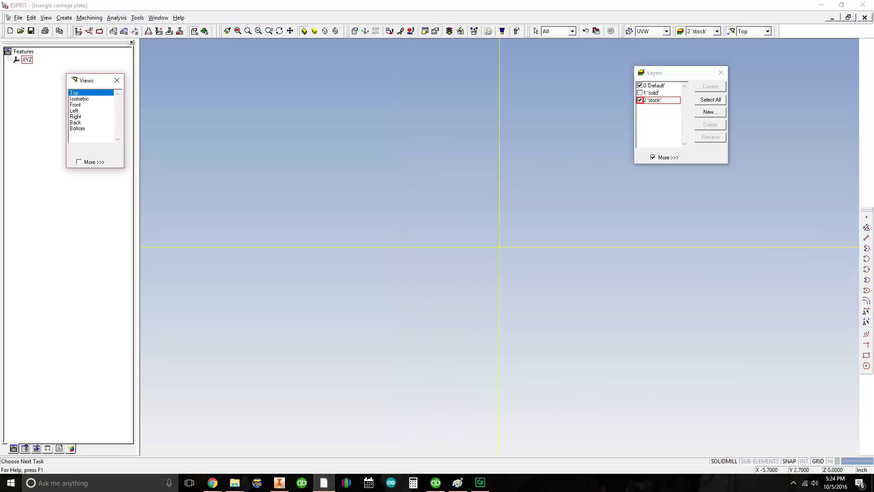
{"action": "middle_click_drag", "start_coordinate": [499, 247], "coordinate": [420, 269]}
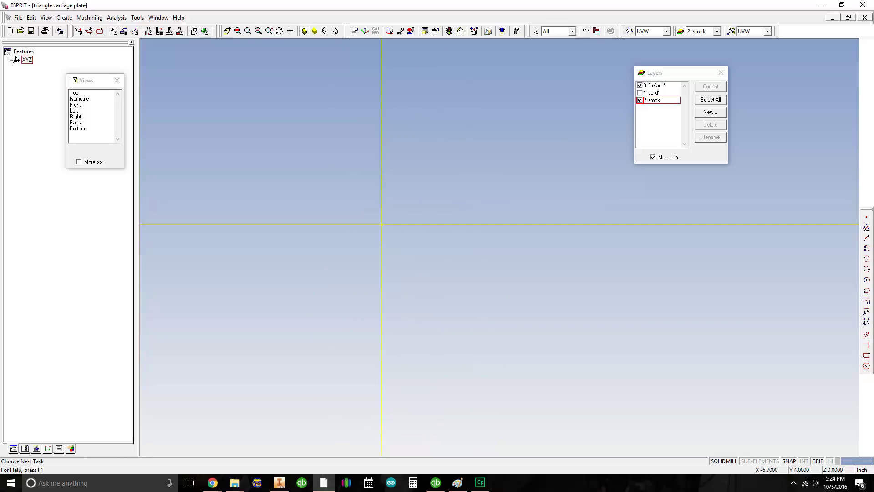
Create a Cartesian point at X 4.5, Y -4 to mark the stock's far corner.
{"action": "left_click", "coordinate": [114, 31]}
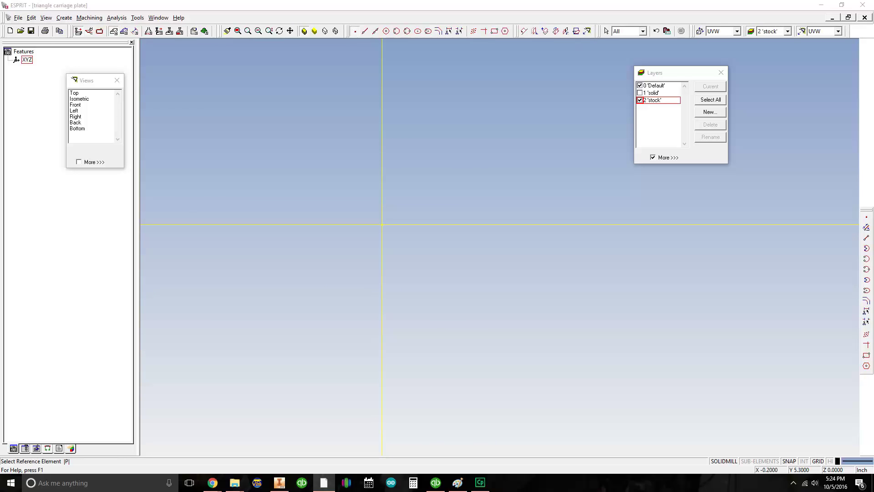
{"action": "left_click", "coordinate": [355, 31]}
{"action": "left_click", "coordinate": [120, 156]}
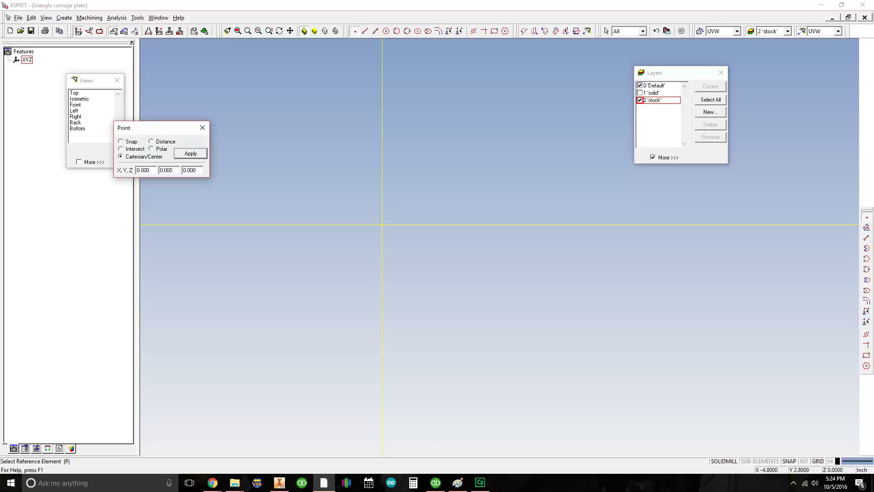
{"action": "double_click", "coordinate": [143, 170]}
{"action": "type", "text": "4.5"}
{"action": "key", "text": "Tab"}
{"action": "type", "text": "-4"}
{"action": "key", "text": "Return"}
{"action": "left_click", "coordinate": [202, 128]}
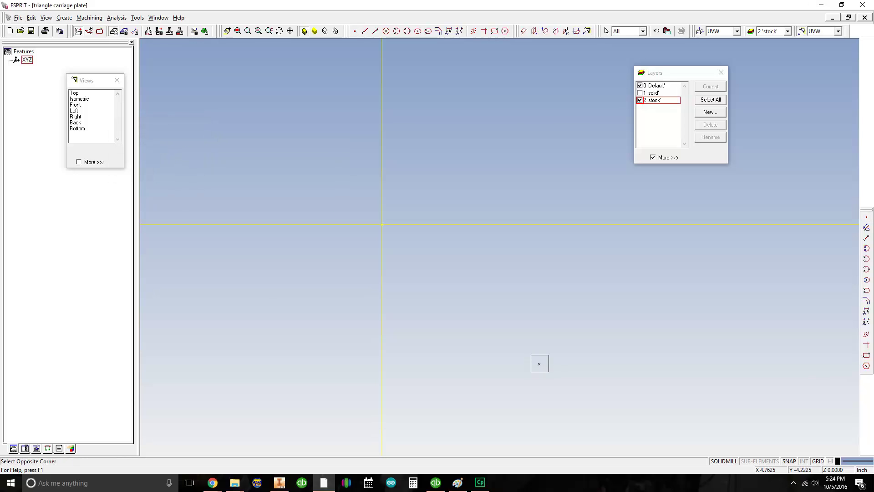
Draw the stock rectangle from the new corner point to the origin.
{"action": "scroll", "coordinate": [489, 293], "scroll_direction": "down", "scroll_amount": 1}
{"action": "middle_click_drag", "start_coordinate": [454, 268], "coordinate": [466, 266]}
{"action": "left_click", "coordinate": [495, 31]}
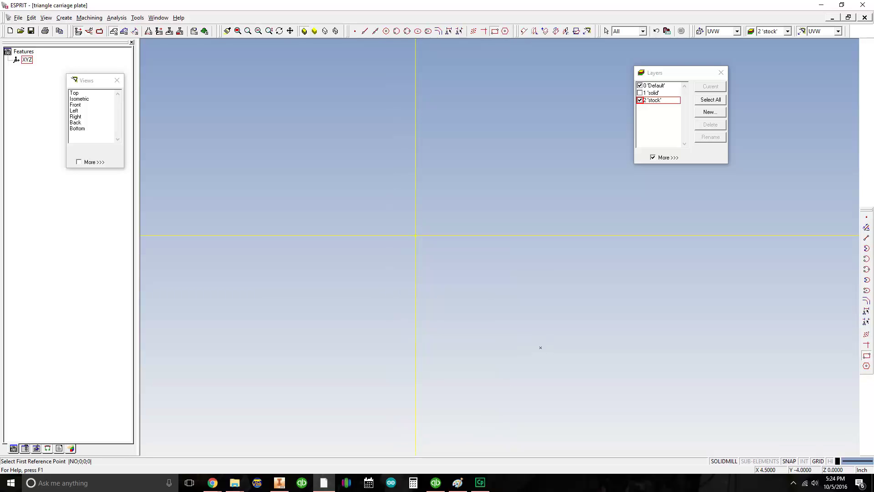
{"action": "left_click", "coordinate": [540, 347]}
{"action": "left_click", "coordinate": [415, 235]}
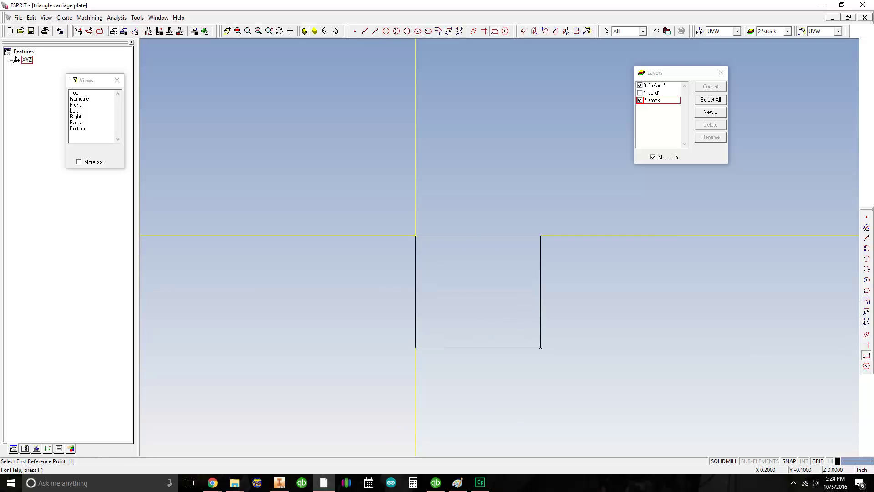
{"action": "middle_click_drag", "start_coordinate": [387, 203], "coordinate": [347, 169]}
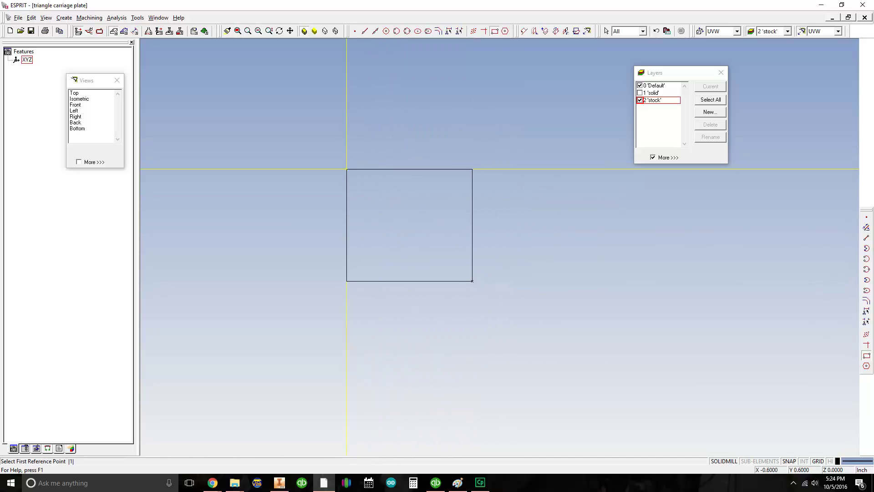
{"action": "key", "text": "Escape"}
Select the whole stock rectangle and bring up the Solid Modeler tools beside it.
{"action": "middle_click_drag", "start_coordinate": [347, 169], "coordinate": [381, 166]}
{"action": "scroll", "coordinate": [355, 146], "scroll_direction": "down", "scroll_amount": 1}
{"action": "left_click_drag", "start_coordinate": [329, 112], "coordinate": [562, 338]}
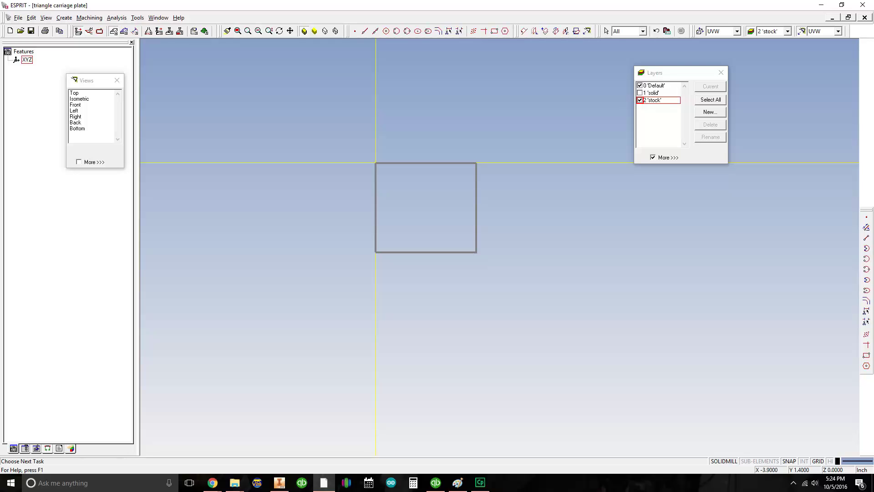
{"action": "left_click", "coordinate": [64, 18]}
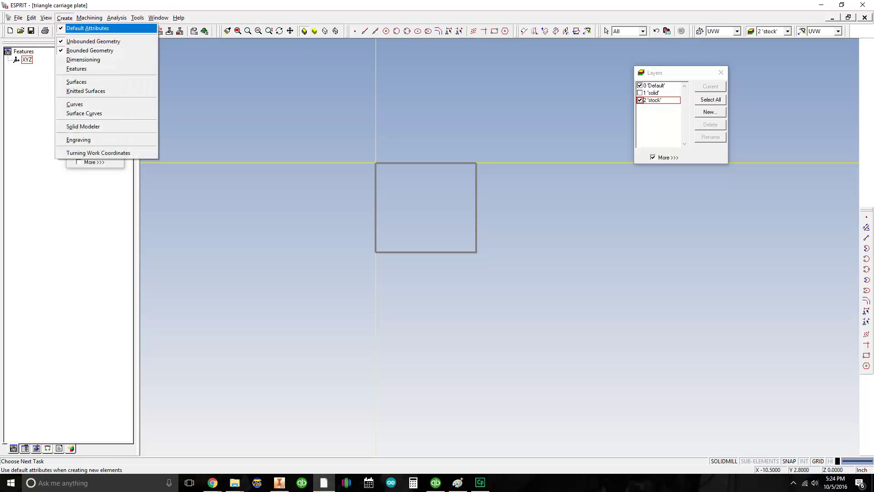
{"action": "left_click", "coordinate": [83, 126]}
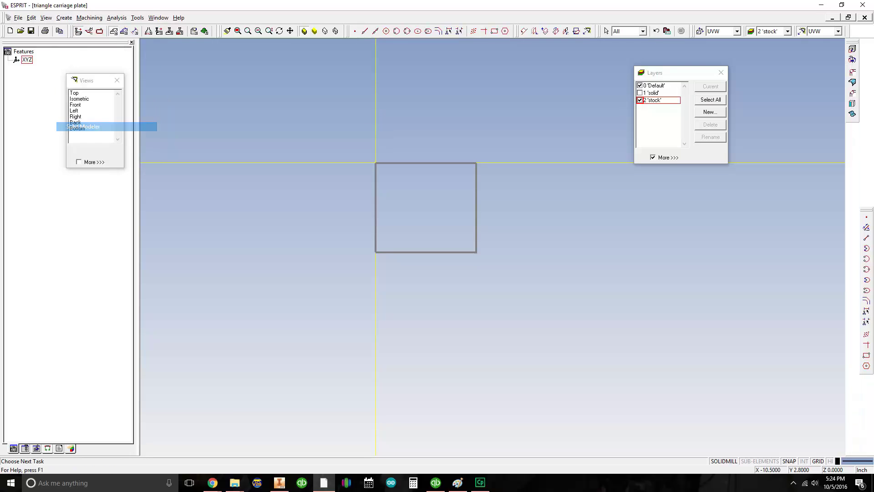
{"action": "left_click_drag", "start_coordinate": [852, 42], "coordinate": [558, 53]}
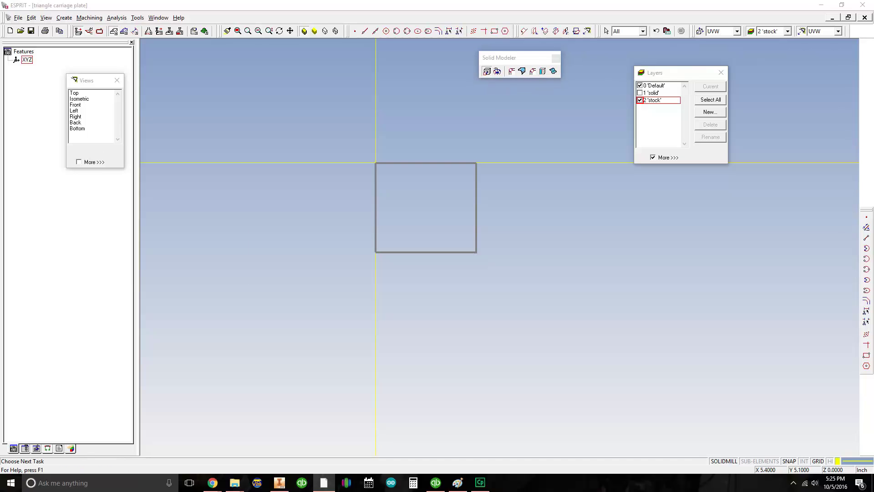
Extrude the selected rectangle as a solid with a blind distance of 0.25 in the reverse direction.
{"action": "left_click", "coordinate": [486, 71]}
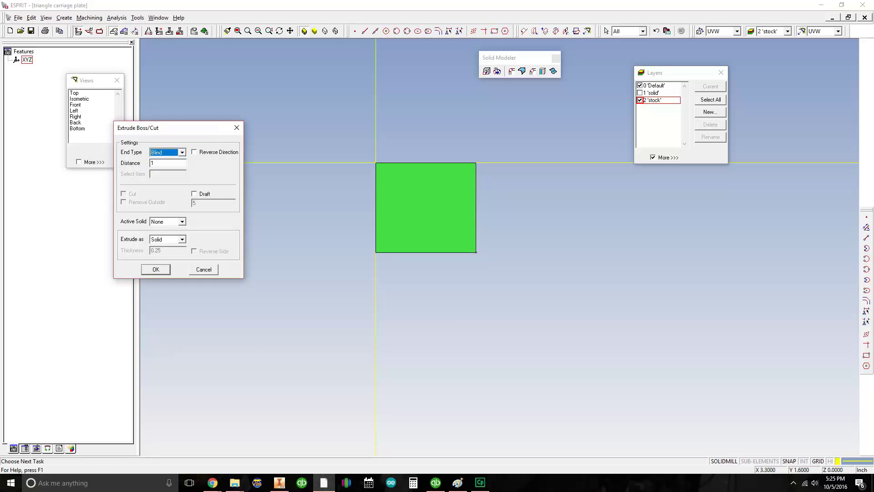
{"action": "middle_click_drag", "start_coordinate": [483, 139], "coordinate": [477, 178]}
{"action": "key", "text": "F7"}
{"action": "scroll", "coordinate": [478, 213], "scroll_direction": "up", "scroll_amount": 1}
{"action": "scroll", "coordinate": [478, 213], "scroll_direction": "down", "scroll_amount": 5}
{"action": "middle_click_drag", "start_coordinate": [478, 212], "coordinate": [367, 205]}
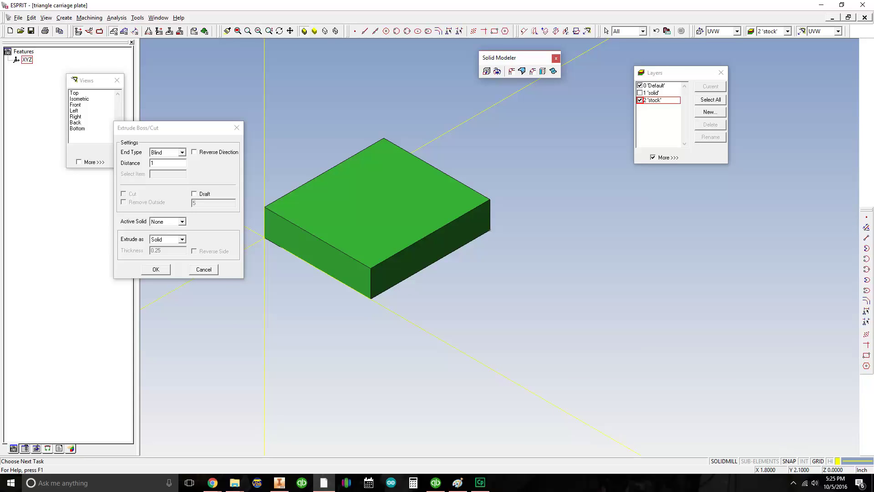
{"action": "left_click", "coordinate": [194, 152]}
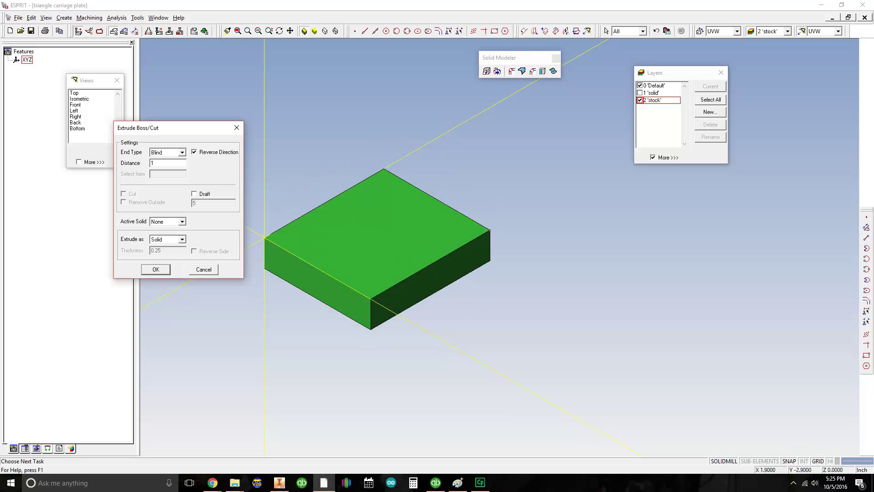
{"action": "double_click", "coordinate": [152, 162]}
{"action": "type", "text": ".25"}
{"action": "key", "text": "Tab"}
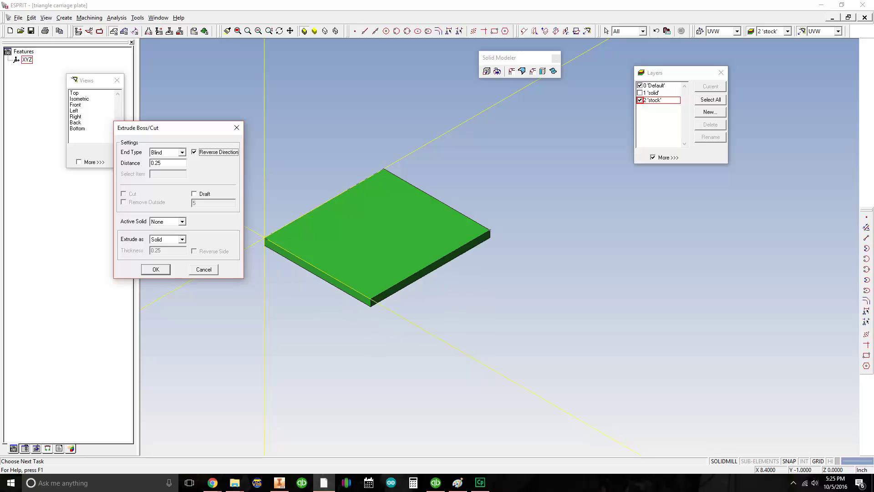
{"action": "key", "text": "Return"}
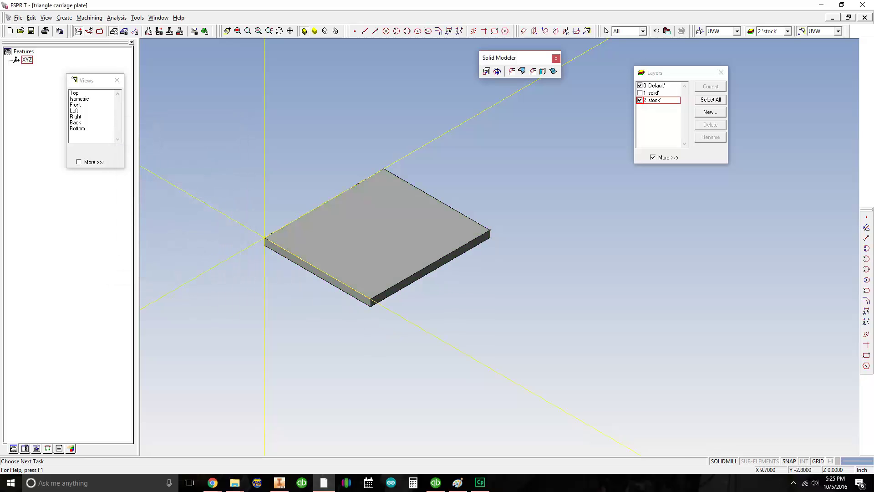
Check that the extruded block belongs to the "stock" layer by toggling that layer's visibility.
{"action": "middle_click_drag", "start_coordinate": [345, 341], "coordinate": [396, 330]}
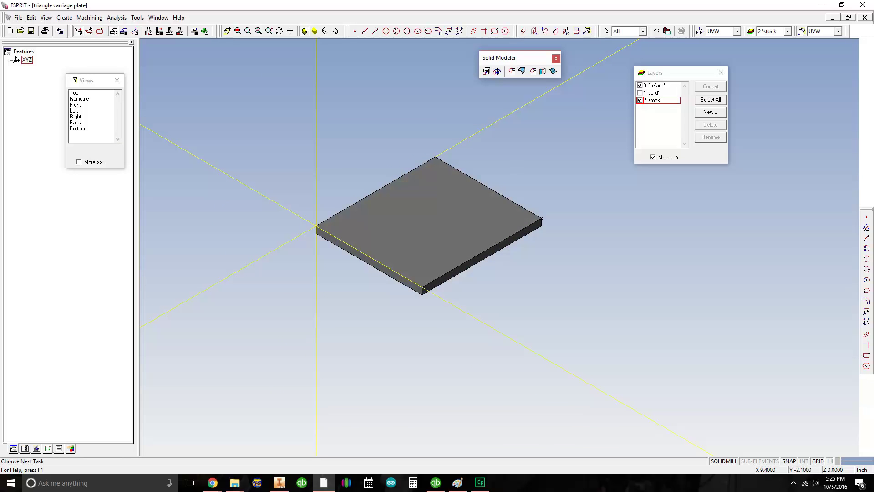
{"action": "left_click", "coordinate": [640, 100]}
{"action": "left_click", "coordinate": [639, 99]}
{"action": "left_click", "coordinate": [640, 100]}
{"action": "left_click", "coordinate": [640, 100]}
{"action": "left_click", "coordinate": [610, 104]}
{"action": "middle_click_drag", "start_coordinate": [375, 340], "coordinate": [418, 366]}
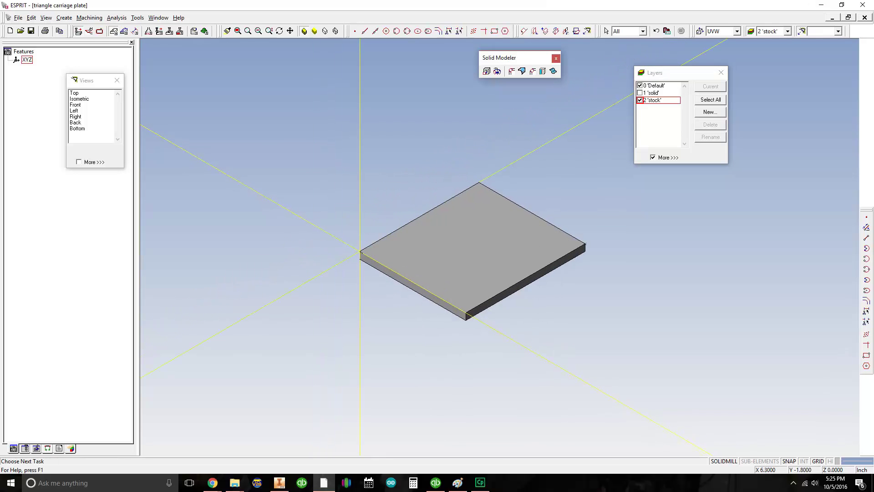
Define the simulation stock from a solid, using the extruded block as the source, and add it to the simulation solids.
{"action": "middle_click_drag", "start_coordinate": [368, 310], "coordinate": [370, 275]}
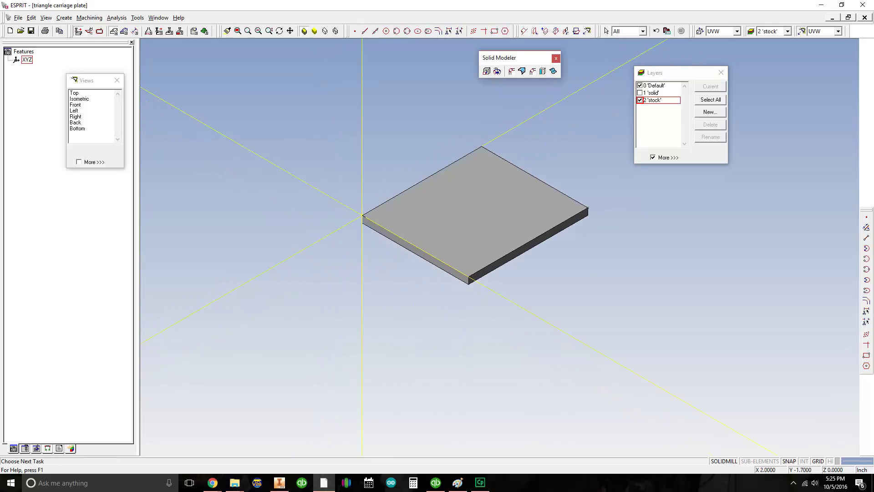
{"action": "middle_click_drag", "start_coordinate": [407, 309], "coordinate": [345, 268]}
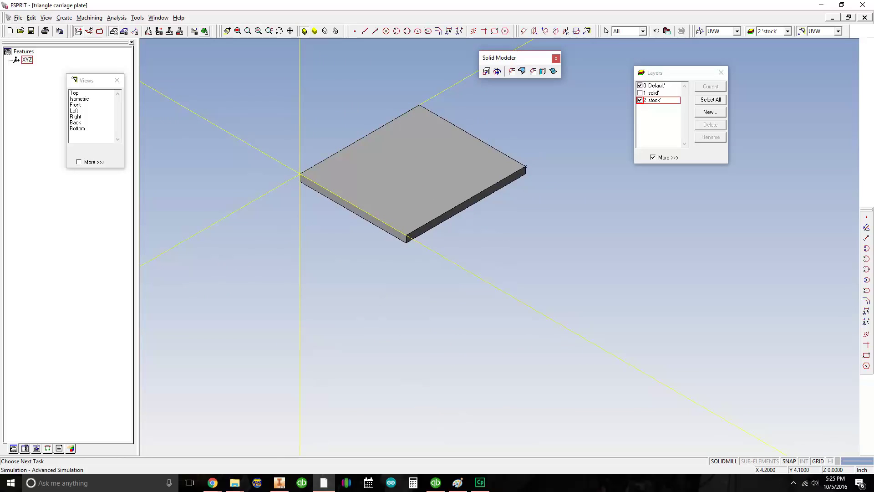
{"action": "left_click", "coordinate": [205, 31]}
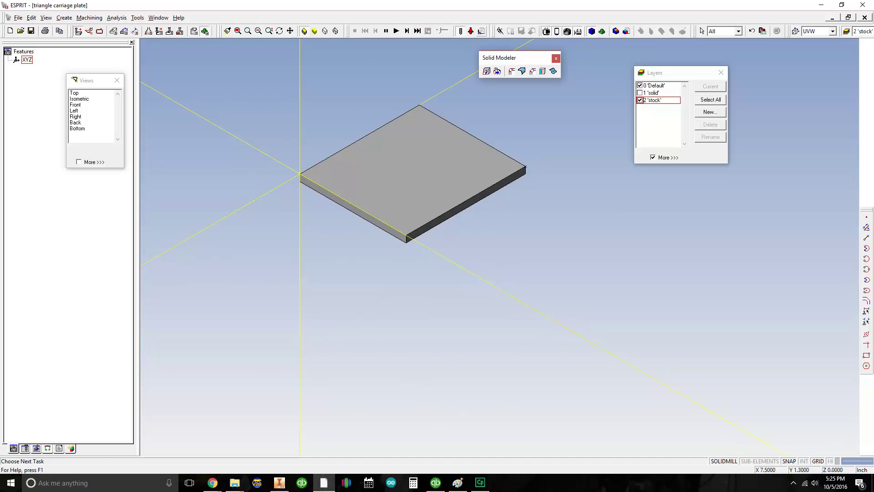
{"action": "left_click", "coordinate": [481, 31]}
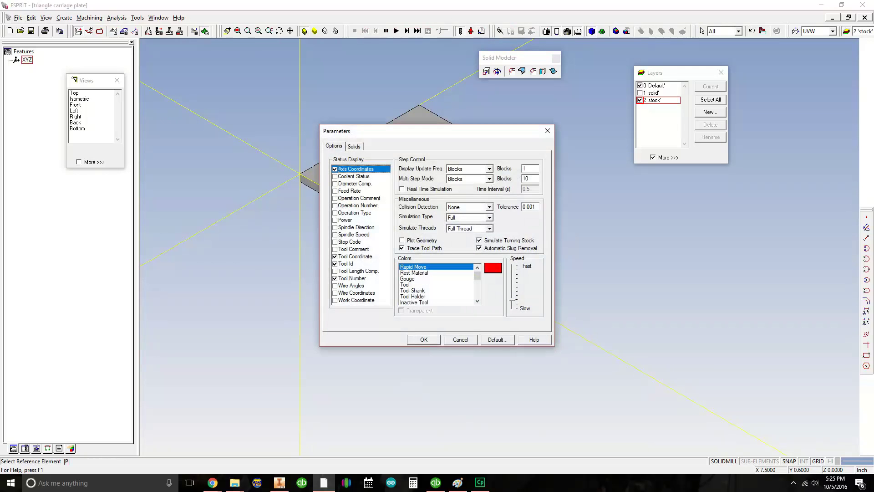
{"action": "left_click", "coordinate": [353, 146]}
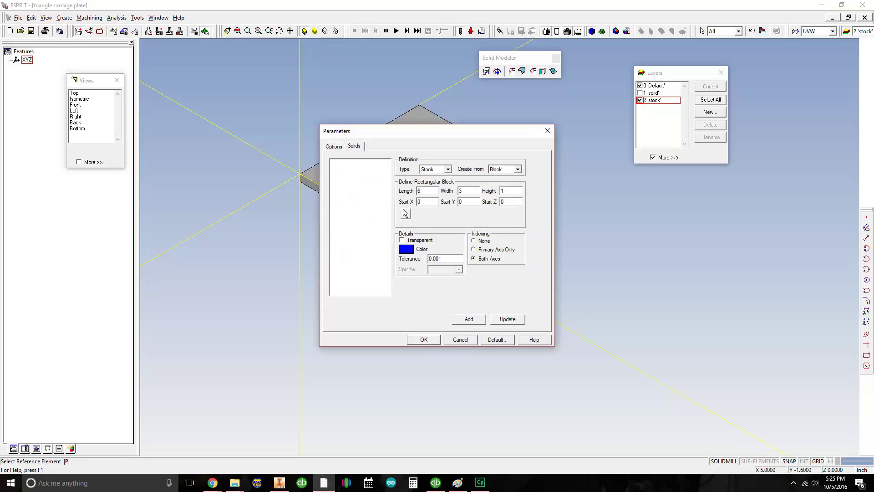
{"action": "left_click", "coordinate": [518, 169]}
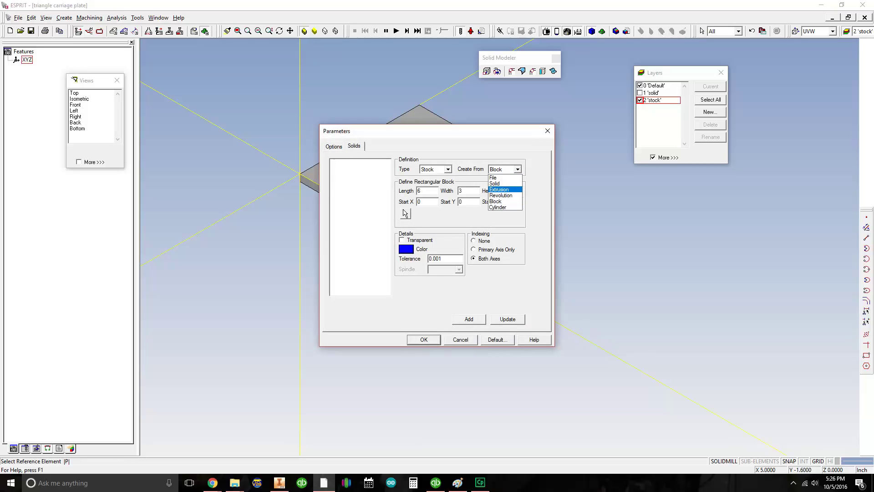
{"action": "left_click", "coordinate": [501, 183]}
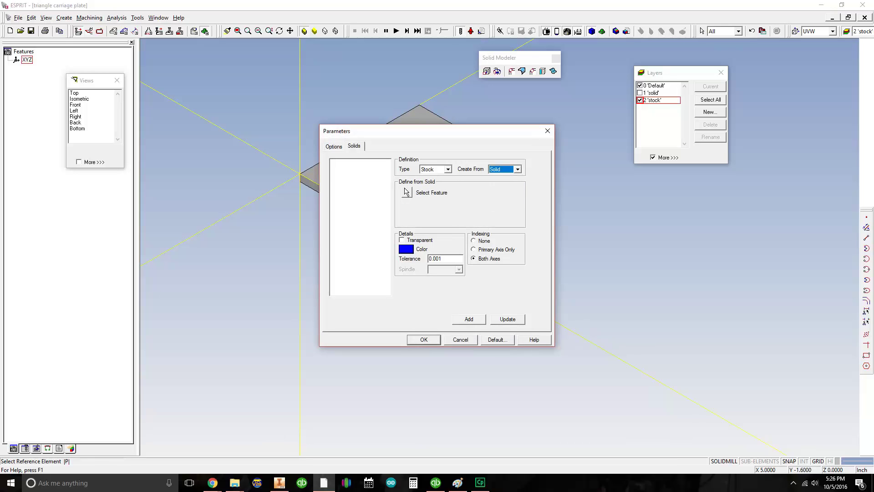
{"action": "left_click", "coordinate": [406, 192]}
{"action": "left_click", "coordinate": [409, 173]}
{"action": "left_click", "coordinate": [678, 277]}
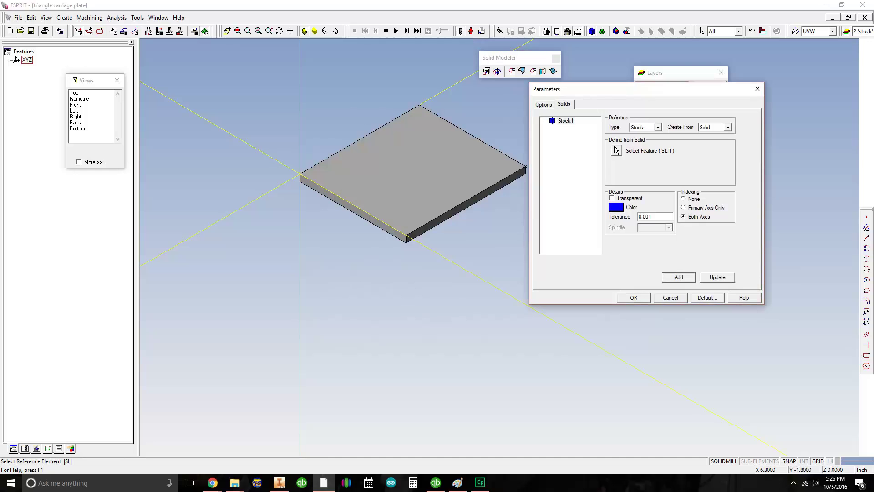
{"action": "left_click", "coordinate": [633, 297]}
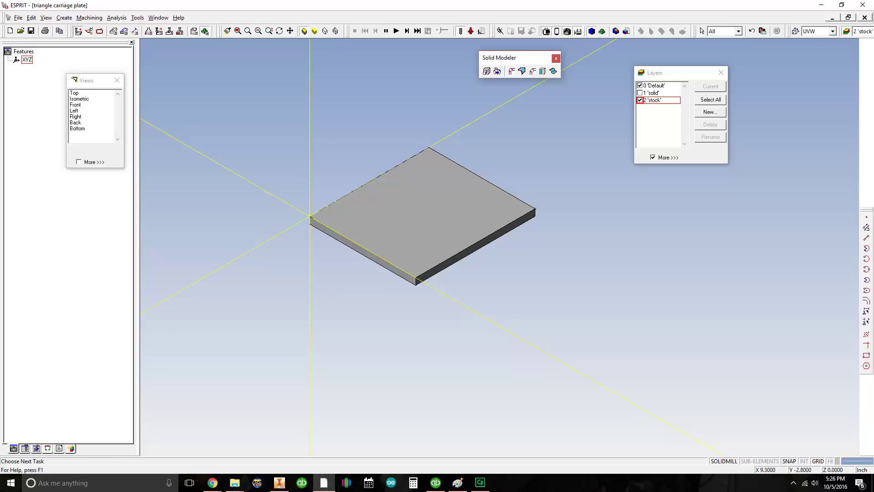
Hide the "stock" layer and show the "solid" layer so only the triangular plate is displayed.
{"action": "left_click", "coordinate": [640, 99]}
{"action": "left_click", "coordinate": [640, 100]}
{"action": "left_click", "coordinate": [640, 100]}
{"action": "left_click", "coordinate": [640, 99]}
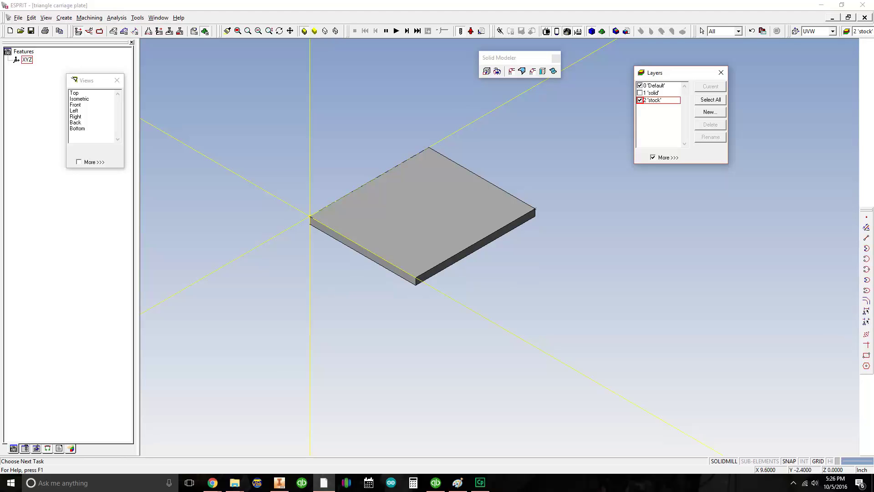
{"action": "key", "text": "space"}
{"action": "left_click", "coordinate": [639, 93]}
Examine the triangular plate's position relative to the origin axes in the Top and Isometric views.
{"action": "middle_click_drag", "start_coordinate": [551, 144], "coordinate": [574, 232]}
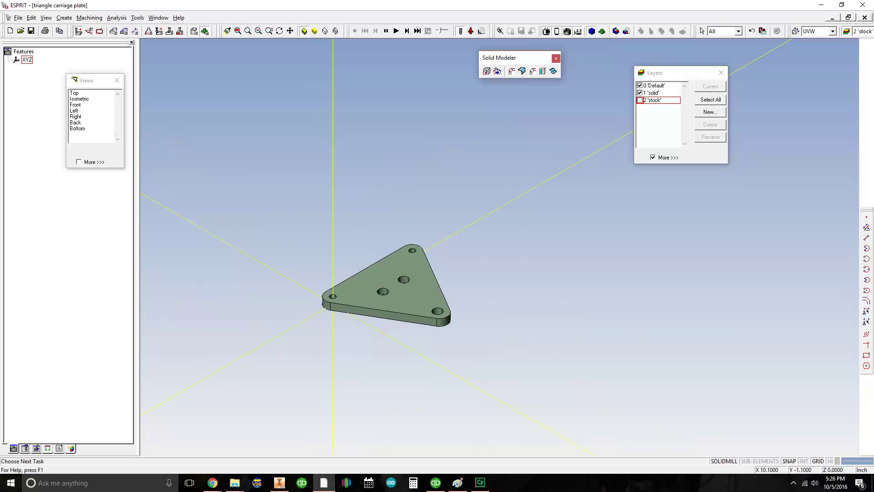
{"action": "scroll", "coordinate": [594, 51], "scroll_direction": "down", "scroll_amount": 1}
{"action": "middle_click_drag", "start_coordinate": [576, 50], "coordinate": [515, 54]}
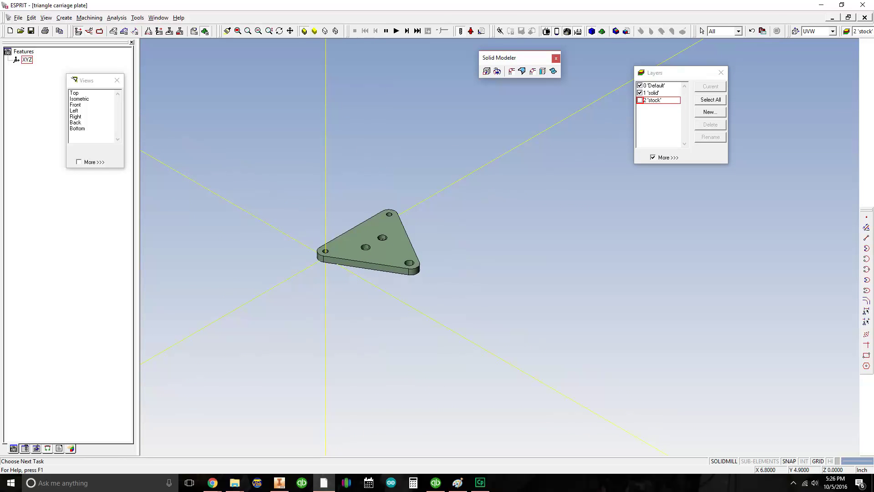
{"action": "middle_click_drag", "start_coordinate": [382, 59], "coordinate": [389, 75]}
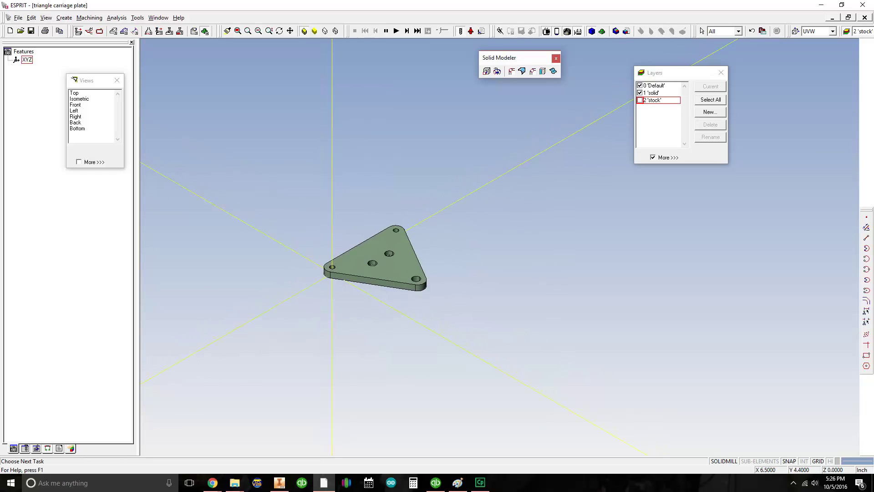
{"action": "left_click", "coordinate": [74, 93]}
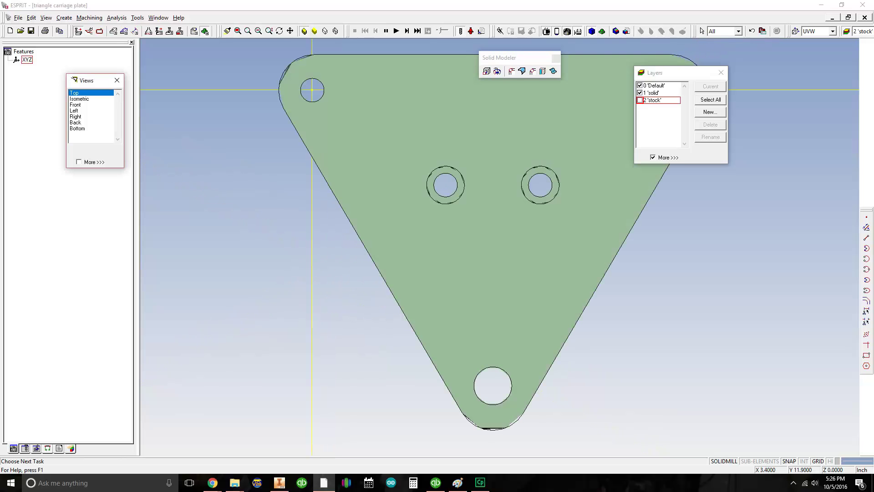
{"action": "middle_click_drag", "start_coordinate": [537, 130], "coordinate": [461, 165]}
{"action": "scroll", "coordinate": [462, 165], "scroll_direction": "down", "scroll_amount": 2}
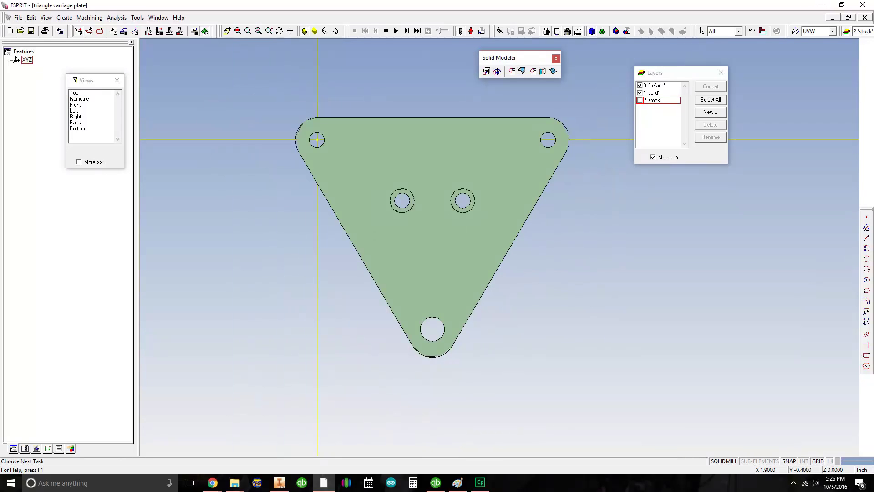
{"action": "scroll", "coordinate": [333, 272], "scroll_direction": "down", "scroll_amount": 2}
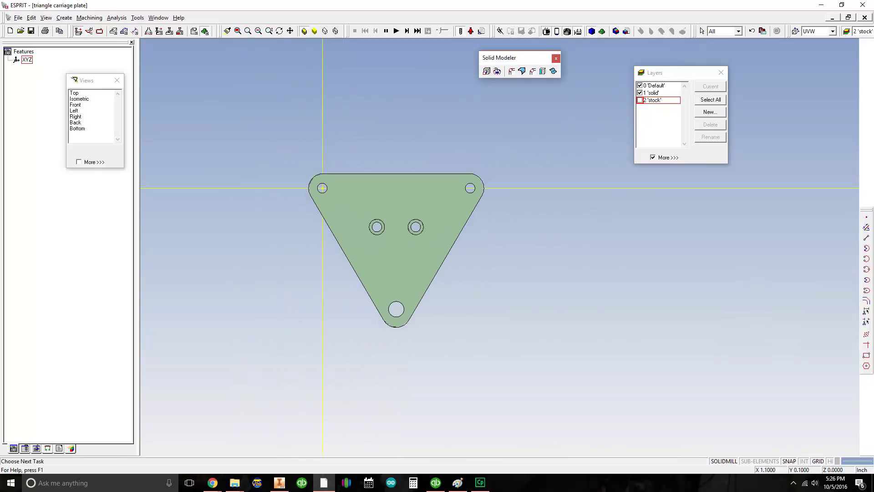
{"action": "left_click", "coordinate": [80, 99]}
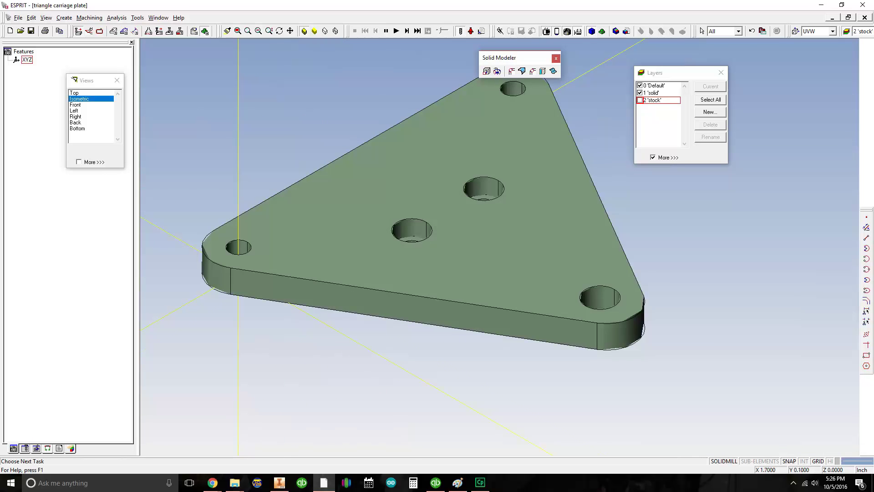
{"action": "scroll", "coordinate": [494, 263], "scroll_direction": "down", "scroll_amount": 3}
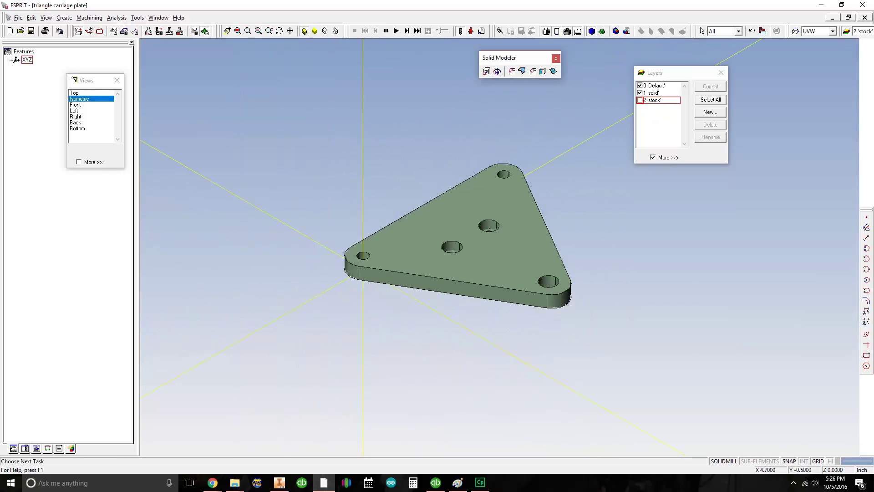
Translate the triangular plate solid by X 0, Y 0 and Z -.25.
{"action": "middle_click_drag", "start_coordinate": [495, 263], "coordinate": [458, 244]}
{"action": "left_click", "coordinate": [378, 227]}
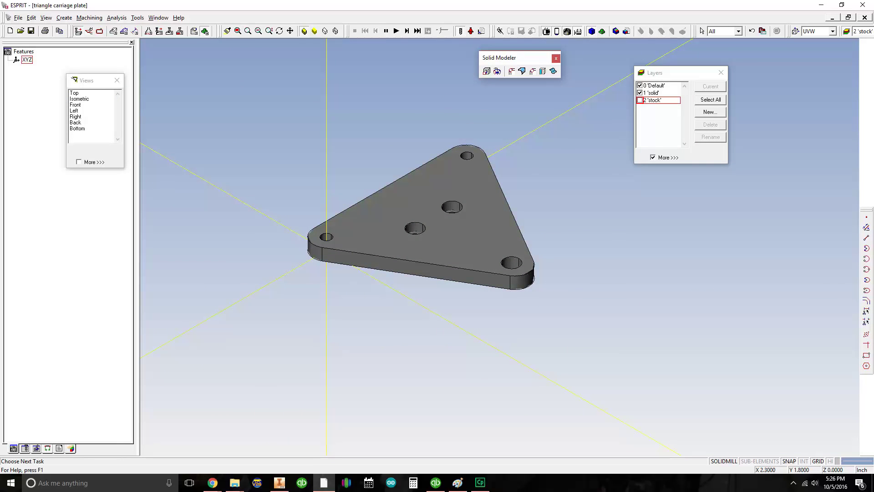
{"action": "right_click", "coordinate": [352, 141]}
{"action": "left_click", "coordinate": [369, 144]}
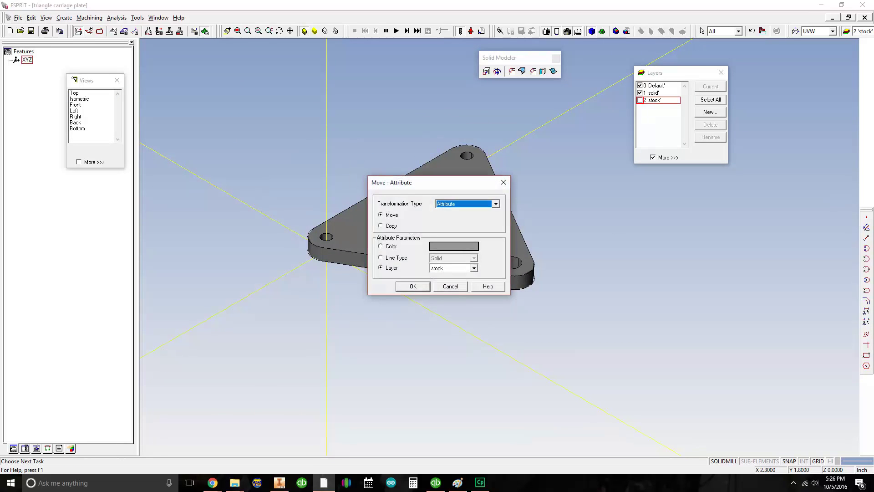
{"action": "left_click", "coordinate": [496, 204]}
{"action": "left_click", "coordinate": [457, 259]}
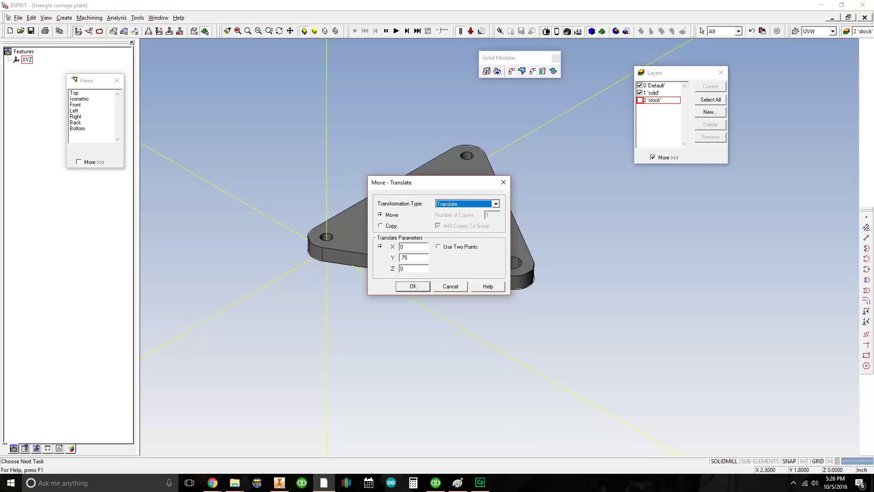
{"action": "double_click", "coordinate": [404, 257]}
{"action": "type", "text": "0"}
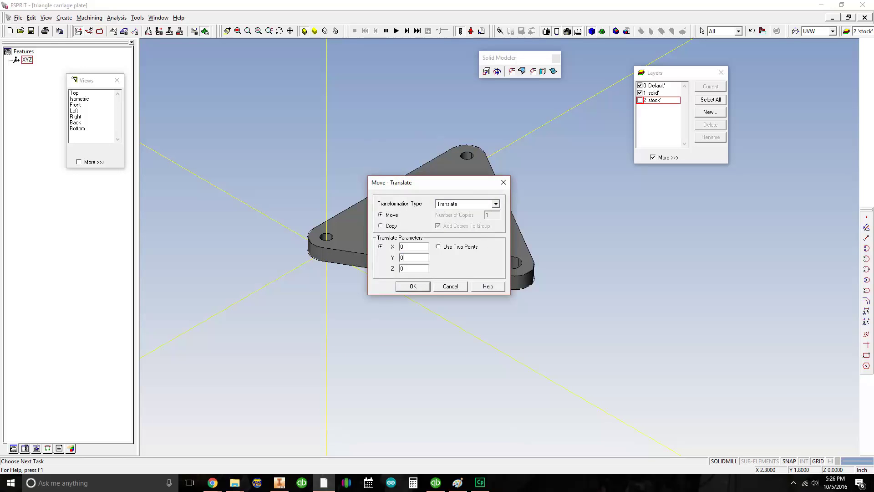
{"action": "key", "text": "Tab"}
{"action": "type", "text": "-.25"}
{"action": "key", "text": "Return"}
{"action": "middle_click_drag", "start_coordinate": [454, 361], "coordinate": [435, 397]}
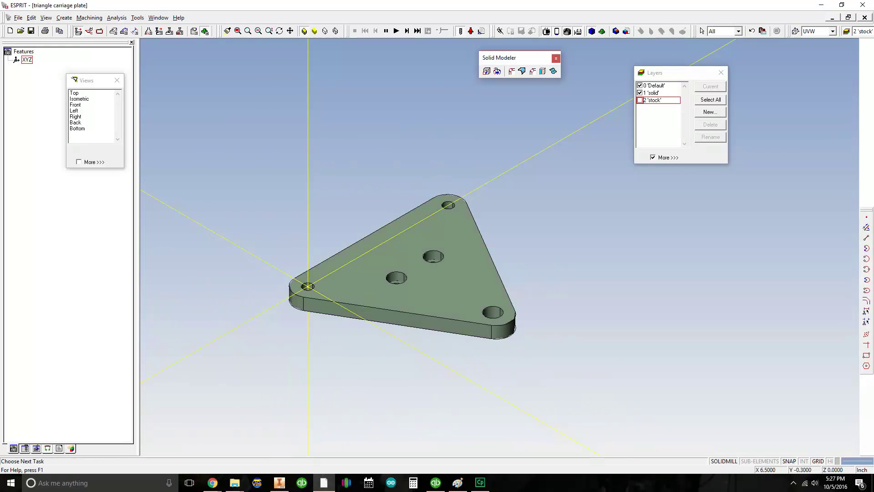
Create a new layer named "smash".
{"action": "right_click", "coordinate": [647, 110]}
{"action": "left_click", "coordinate": [669, 135]}
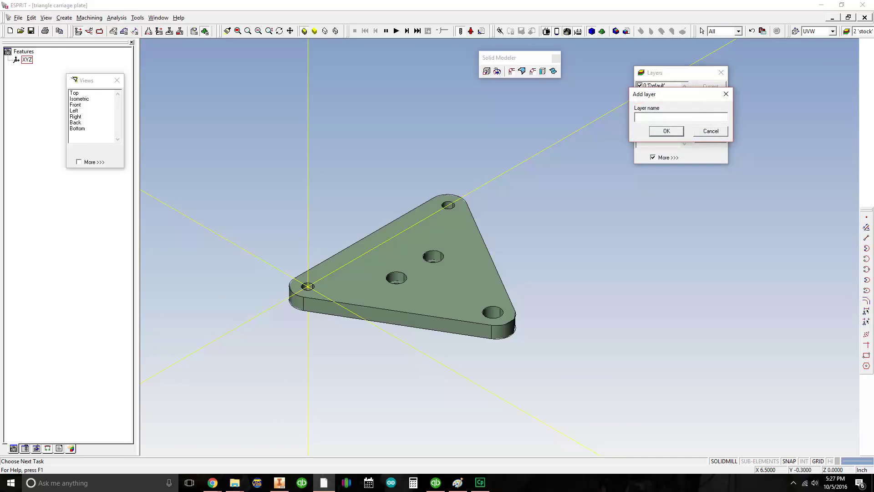
{"action": "type", "text": "smash"}
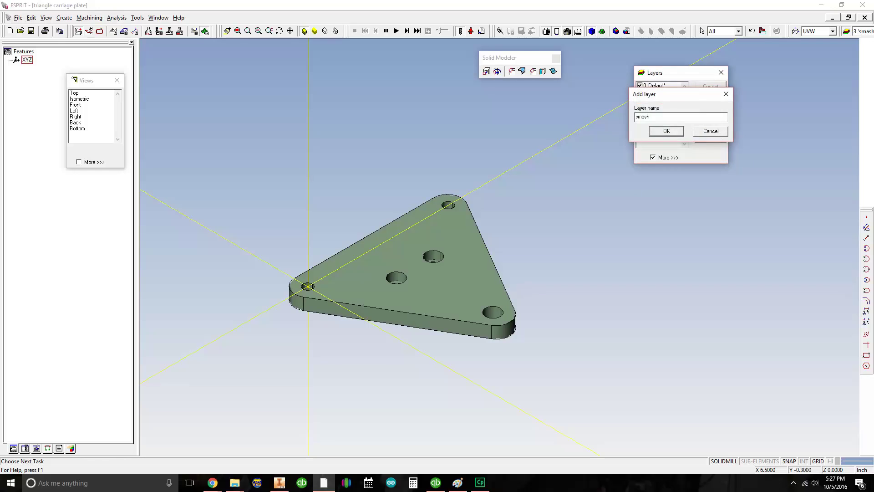
{"action": "key", "text": "Return"}
Smash the triangular plate solid into wireframe geometry with a tolerance of 0.001.
{"action": "middle_click_drag", "start_coordinate": [508, 112], "coordinate": [509, 183]}
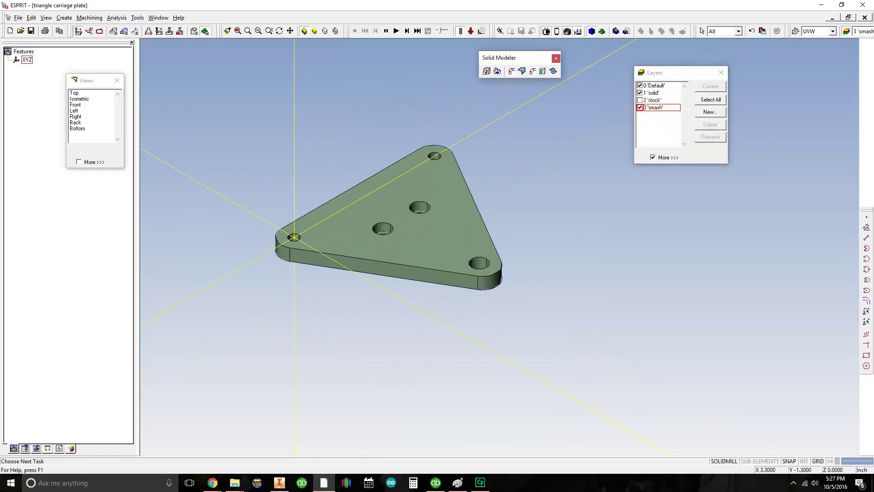
{"action": "left_click", "coordinate": [459, 196]}
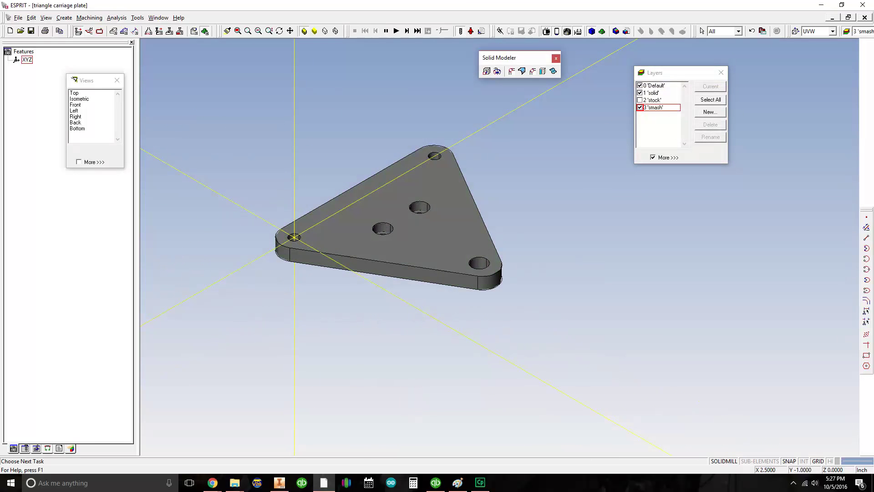
{"action": "left_click", "coordinate": [510, 186]}
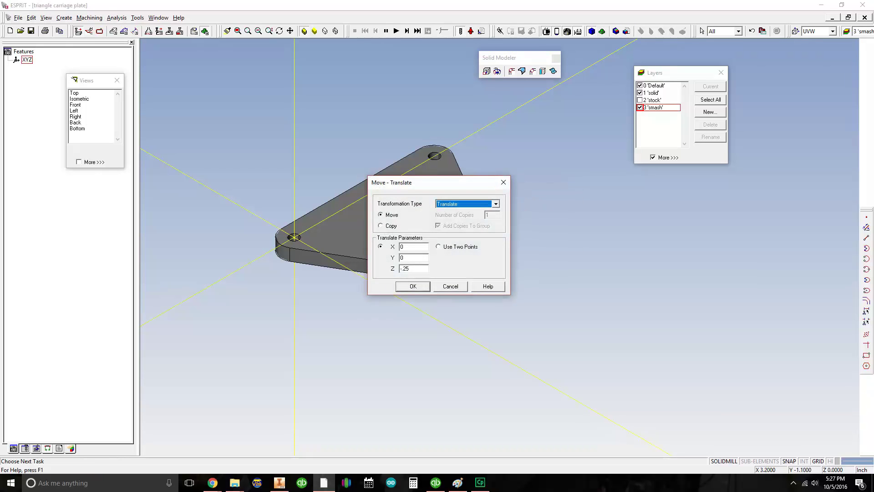
{"action": "left_click", "coordinate": [495, 204]}
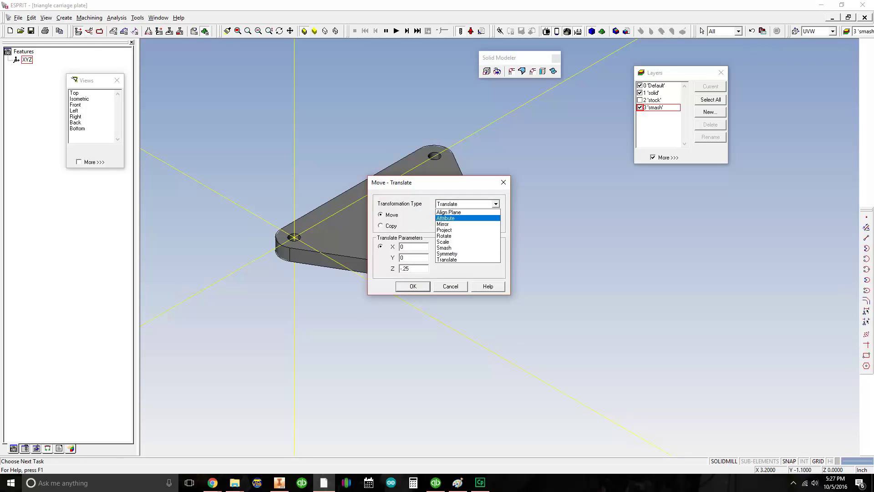
{"action": "left_click", "coordinate": [444, 247]}
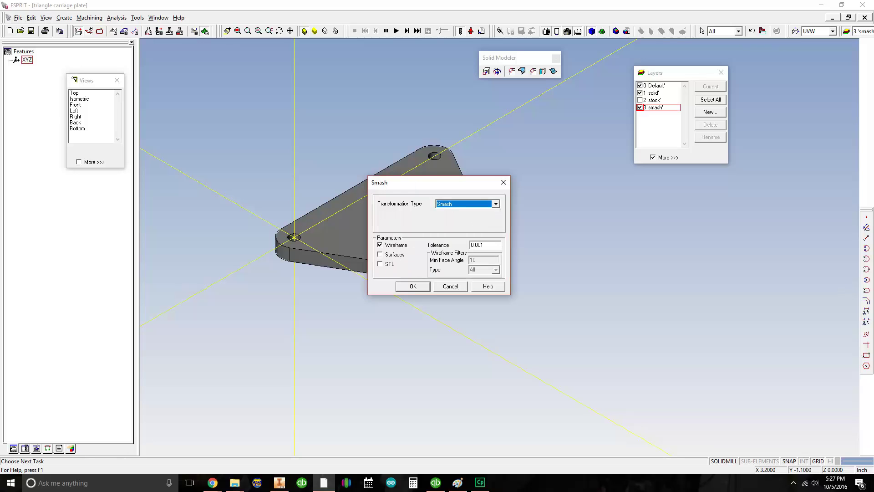
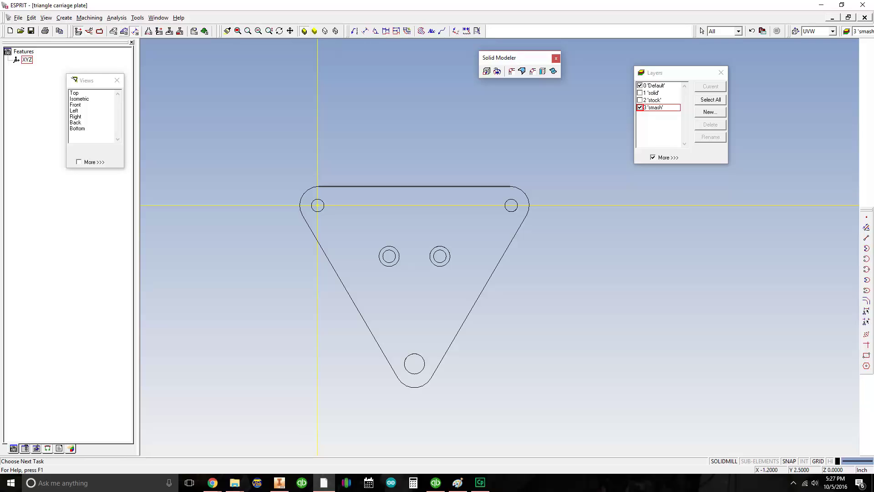
Dimension the distance from the plate's straight upper edge to the horizontal origin axis, and the radius of the rounded corner at the origin.
{"action": "left_click", "coordinate": [355, 30]}
{"action": "left_click", "coordinate": [414, 186]}
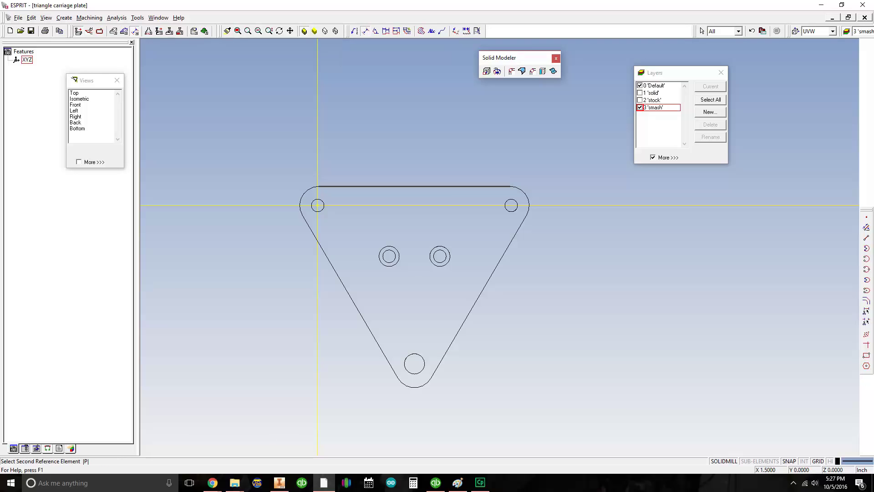
{"action": "left_click", "coordinate": [414, 205]}
{"action": "left_click", "coordinate": [420, 143]}
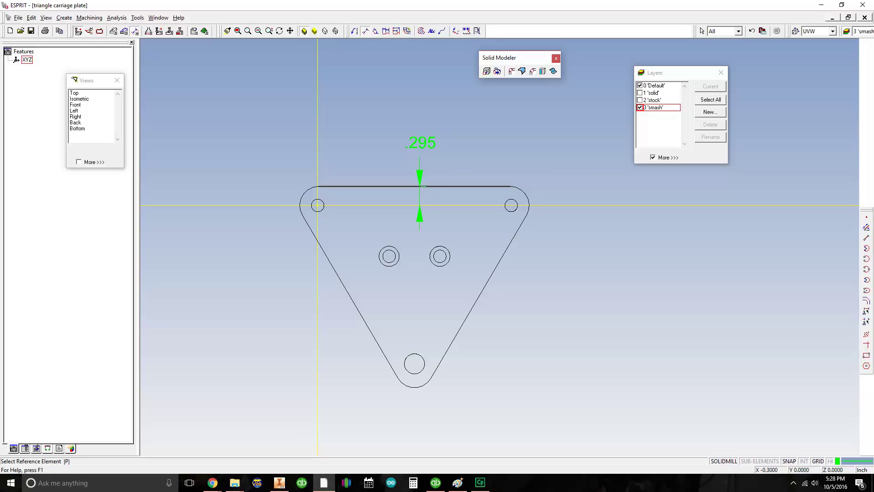
{"action": "left_click", "coordinate": [317, 205]}
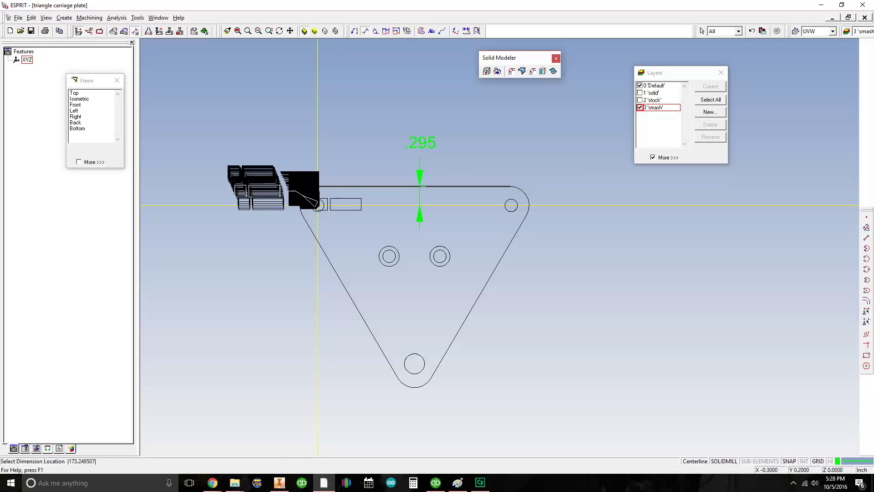
{"action": "left_click", "coordinate": [314, 202]}
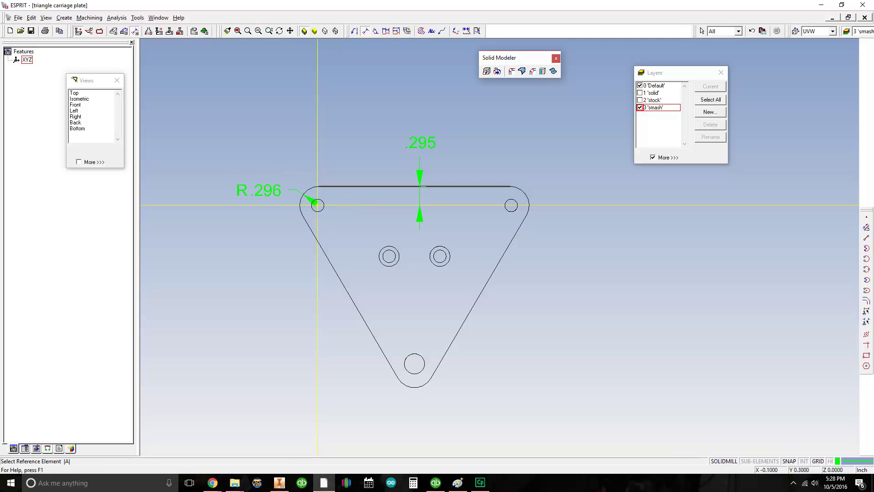
Translate the smashed wireframe together with its dimensions by X .4, Y -.4 and Z 0.
{"action": "middle_click_drag", "start_coordinate": [424, 155], "coordinate": [403, 174]}
{"action": "middle_click_drag", "start_coordinate": [403, 128], "coordinate": [410, 145]}
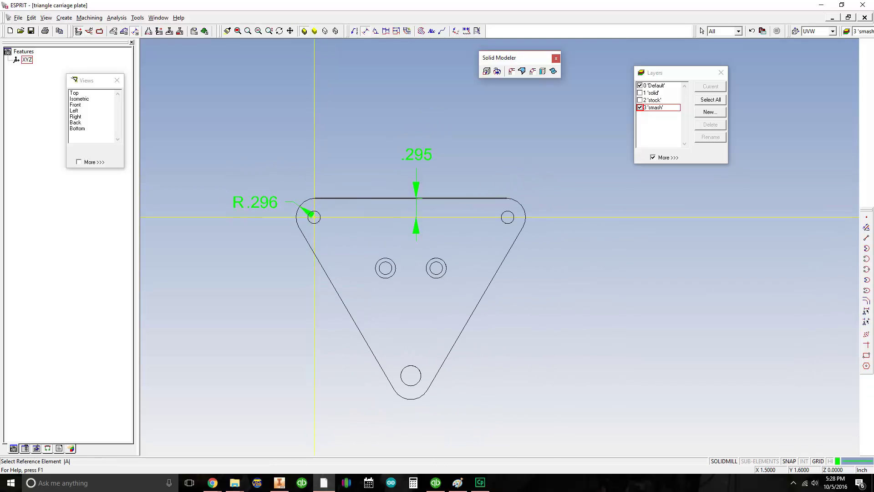
{"action": "key", "text": "Escape"}
{"action": "left_click", "coordinate": [236, 127]}
{"action": "left_click", "coordinate": [638, 420]}
{"action": "right_click", "coordinate": [371, 126]}
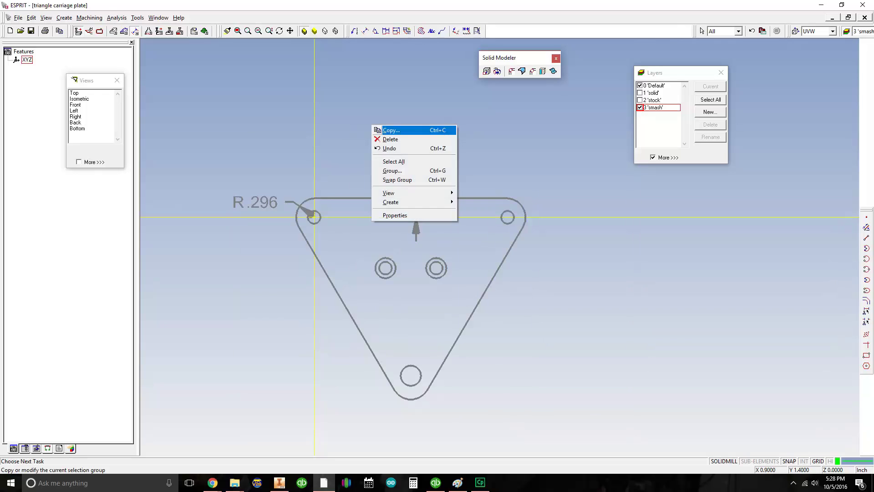
{"action": "left_click", "coordinate": [391, 130]}
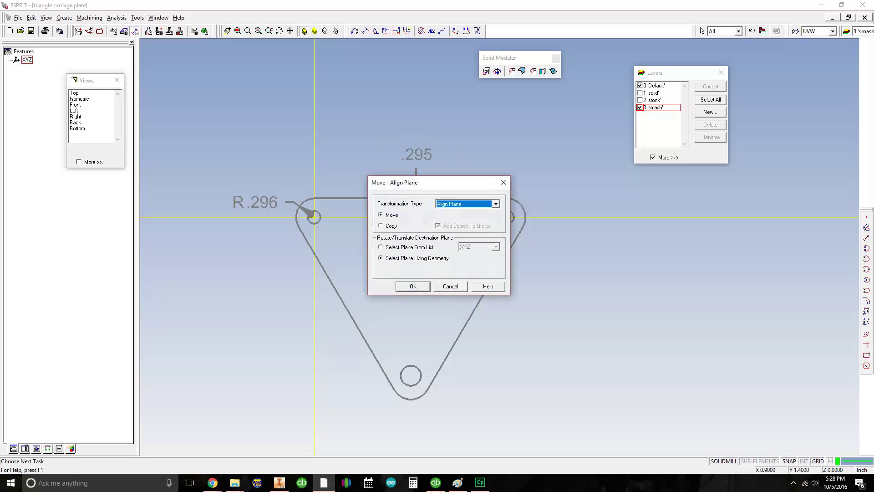
{"action": "left_click", "coordinate": [496, 203]}
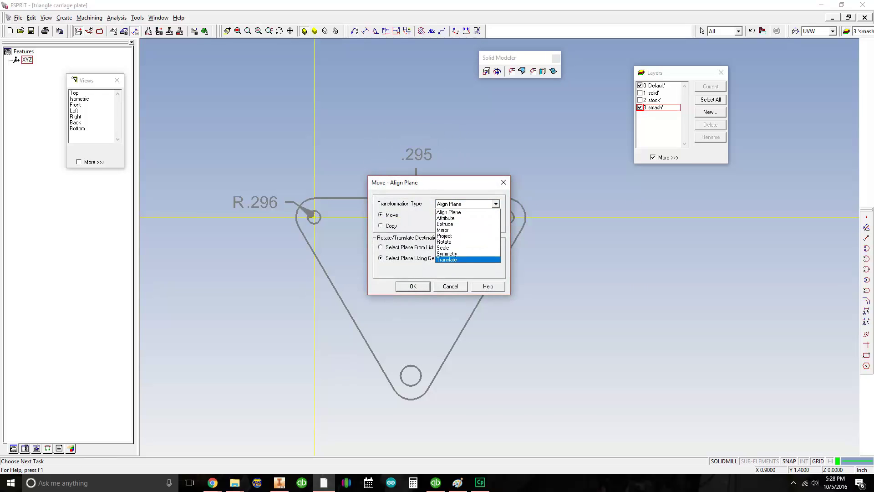
{"action": "left_click", "coordinate": [467, 259]}
{"action": "double_click", "coordinate": [405, 268]}
{"action": "type", "text": "0"}
{"action": "left_click_drag", "start_coordinate": [437, 182], "coordinate": [575, 164]}
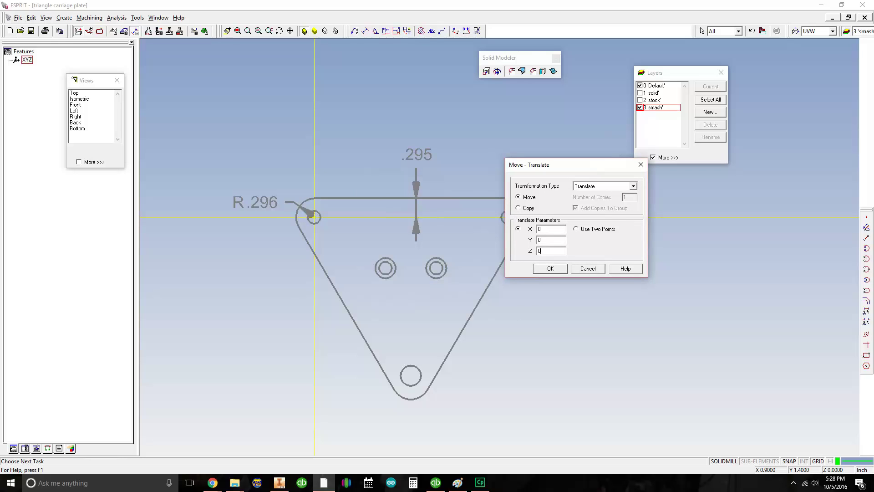
{"action": "double_click", "coordinate": [539, 228]}
{"action": "type", "text": ".4"}
{"action": "type", "text": "-"}
{"action": "type", "text": ".4"}
{"action": "key", "text": "Return"}
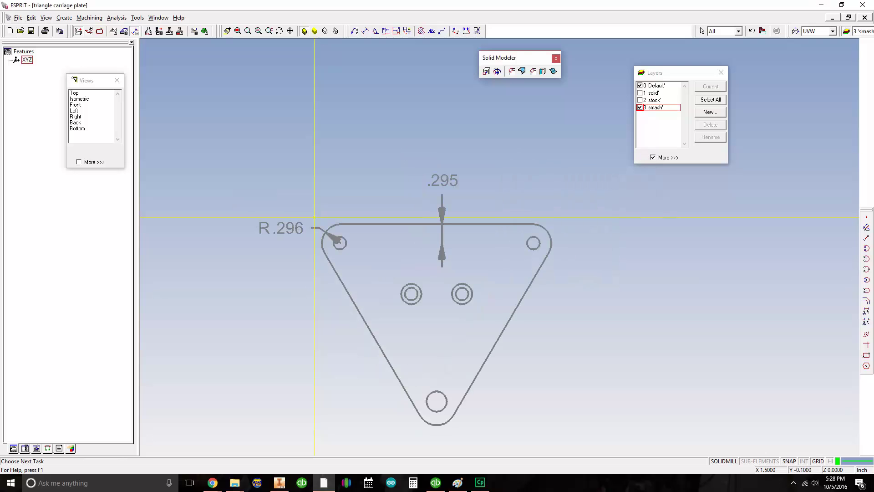
{"action": "middle_click_drag", "start_coordinate": [495, 185], "coordinate": [449, 140]}
{"action": "key", "text": "Escape"}
Delete the upper edge distance dimension and the corner radius dimension from the wireframe.
{"action": "left_click", "coordinate": [404, 140]}
{"action": "key", "text": "Delete"}
{"action": "left_click", "coordinate": [236, 185]}
{"action": "key", "text": "Delete"}
{"action": "mouse_move", "coordinate": [496, 135]}
{"action": "middle_mouse_down"}
{"action": "mouse_move", "coordinate": [451, 167]}
{"action": "mouse_move", "coordinate": [485, 137]}
{"action": "middle_mouse_up"}
{"action": "middle_click_drag", "start_coordinate": [465, 208], "coordinate": [477, 178]}
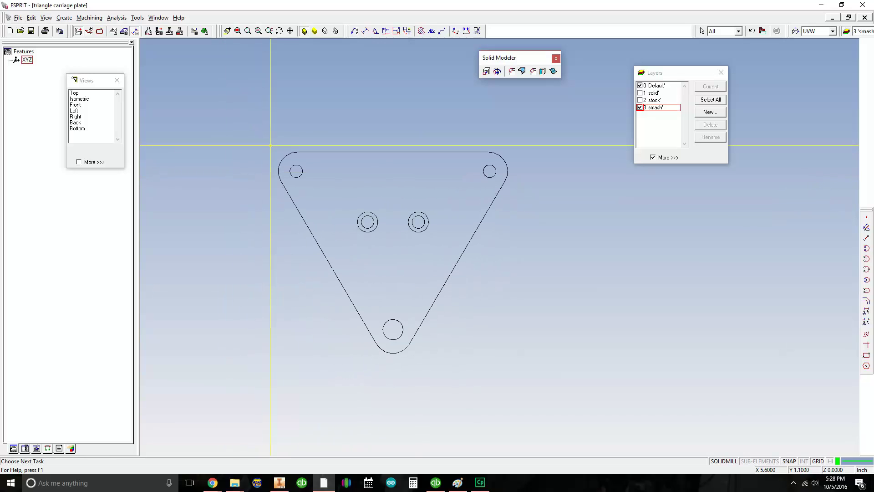
Show the "solid" layer and translate the triangular plate solid by X .4, Y -.4 and Z 0.
{"action": "left_click", "coordinate": [640, 92]}
{"action": "left_click", "coordinate": [640, 92]}
{"action": "left_click", "coordinate": [639, 92]}
{"action": "left_click", "coordinate": [302, 74]}
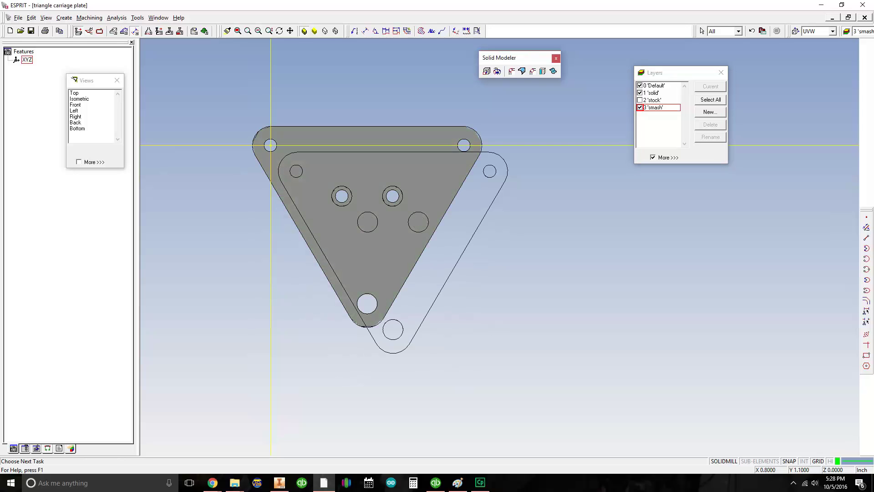
{"action": "right_click", "coordinate": [313, 105]}
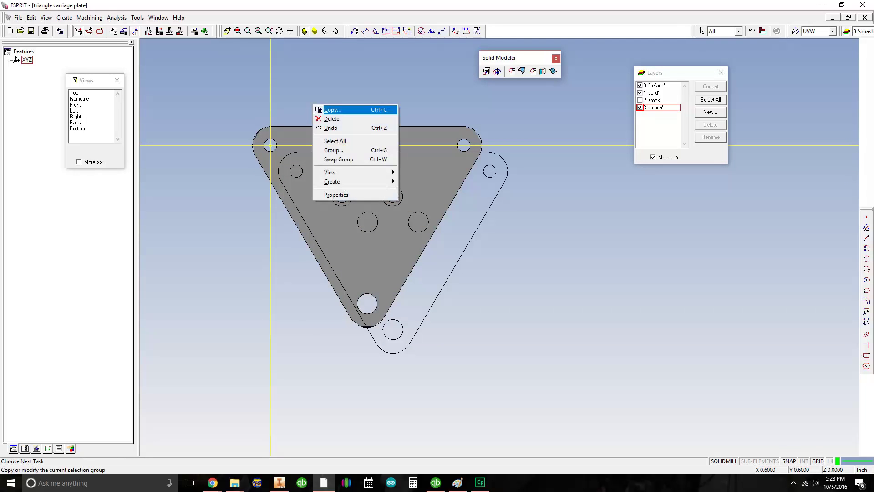
{"action": "left_click", "coordinate": [333, 109]}
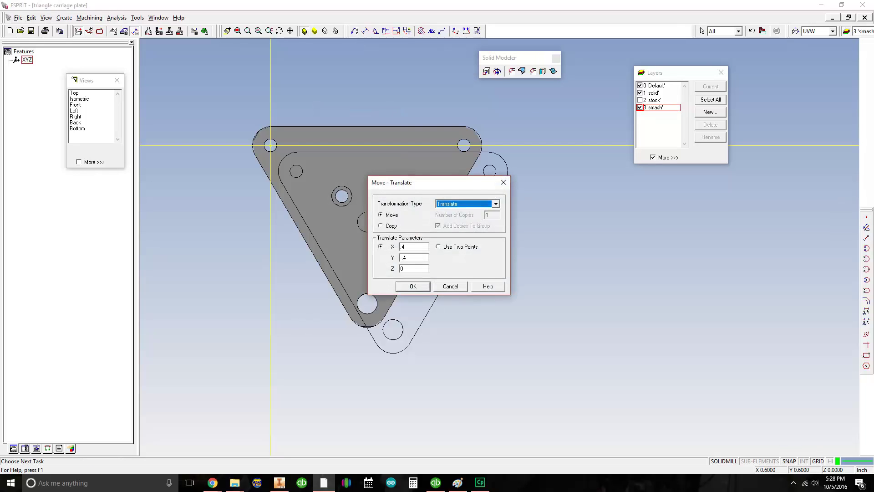
{"action": "left_click", "coordinate": [405, 246]}
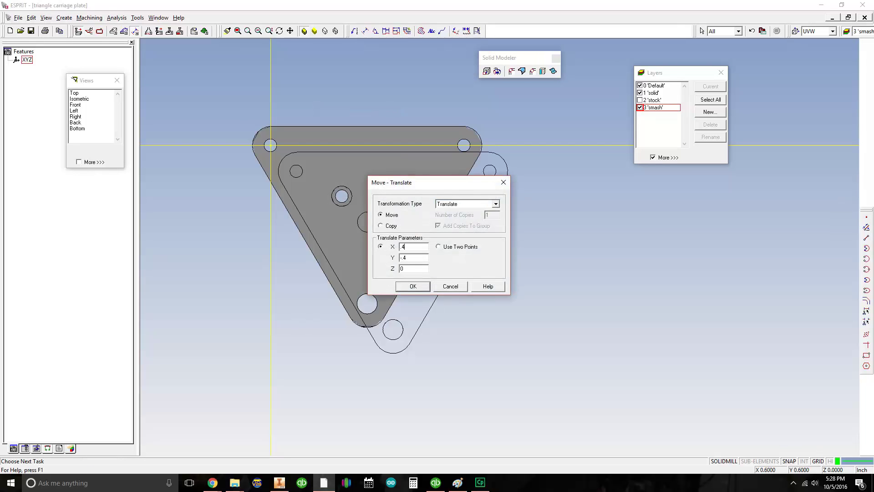
{"action": "key", "text": "Return"}
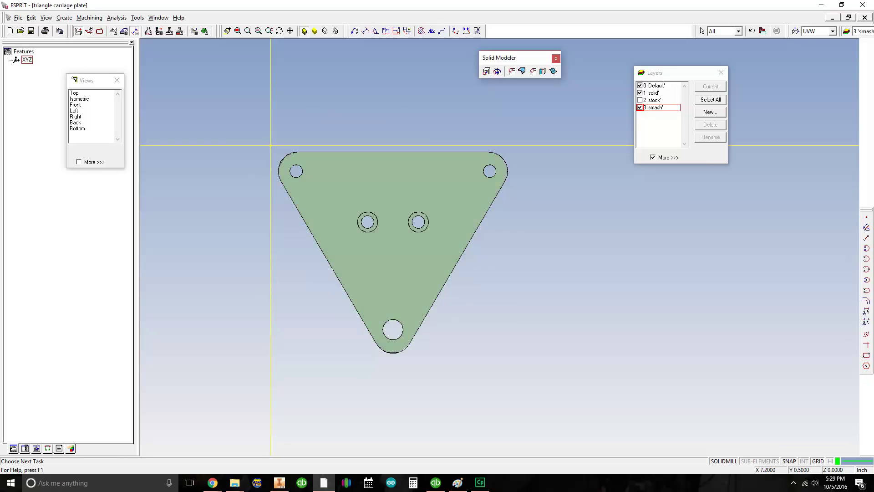
Hide the "solid" layer and briefly display the "stock" layer to check where the wireframe sits within the stock.
{"action": "left_click", "coordinate": [640, 93]}
{"action": "left_click_drag", "start_coordinate": [244, 89], "coordinate": [547, 390]}
{"action": "left_click", "coordinate": [270, 145]}
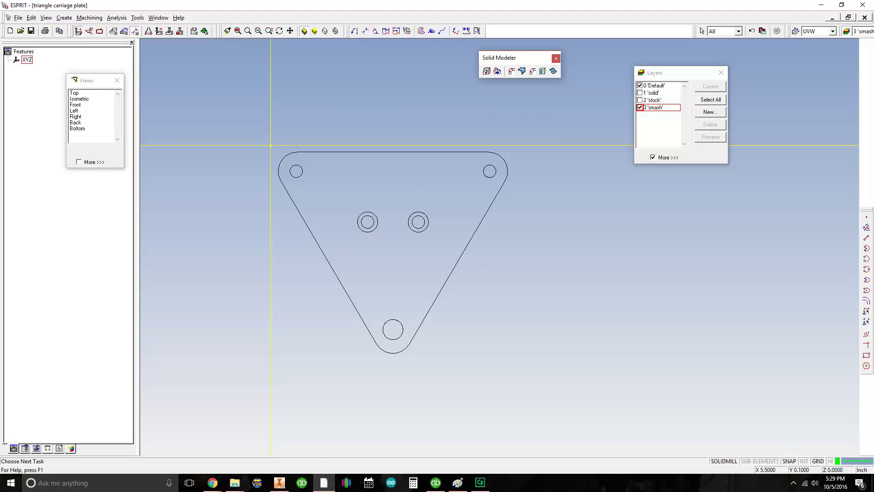
{"action": "left_click", "coordinate": [640, 99]}
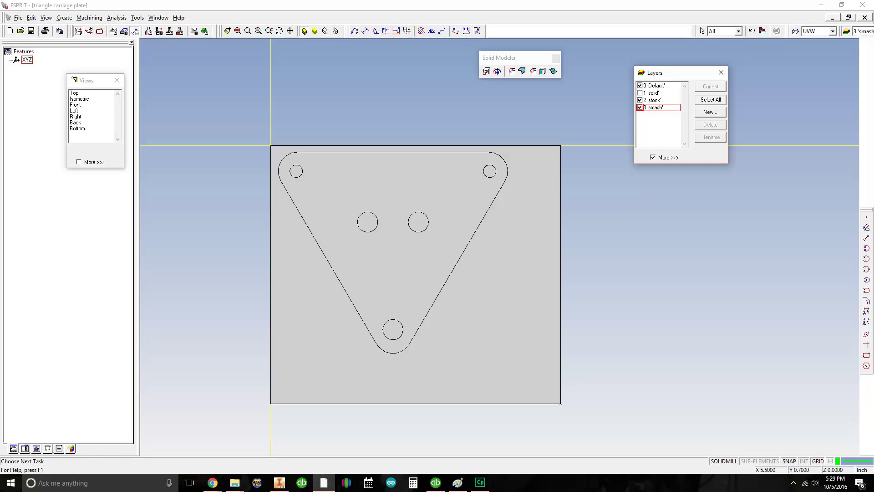
{"action": "left_click", "coordinate": [640, 100]}
Select the wireframe, show and add the plate solid, and translate both by X .1, Y -.2 and Z 0.
{"action": "left_click_drag", "start_coordinate": [234, 113], "coordinate": [614, 443]}
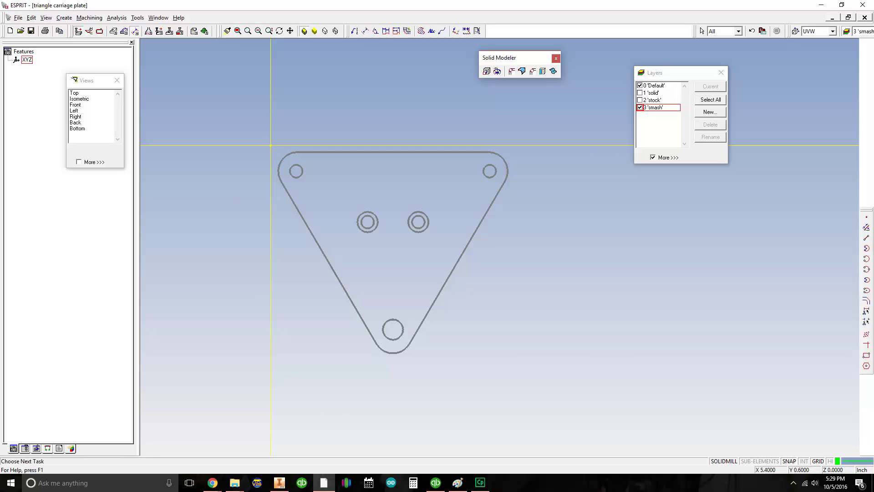
{"action": "left_click", "coordinate": [640, 92]}
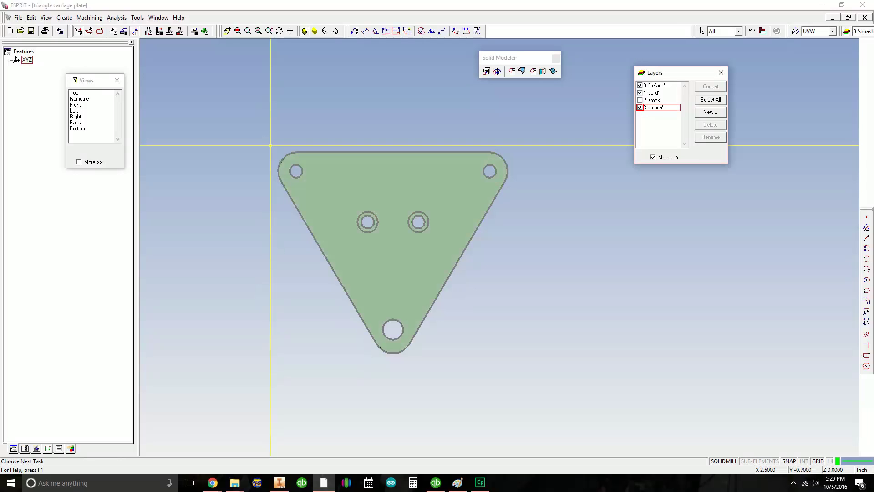
{"action": "left_click", "coordinate": [432, 190]}
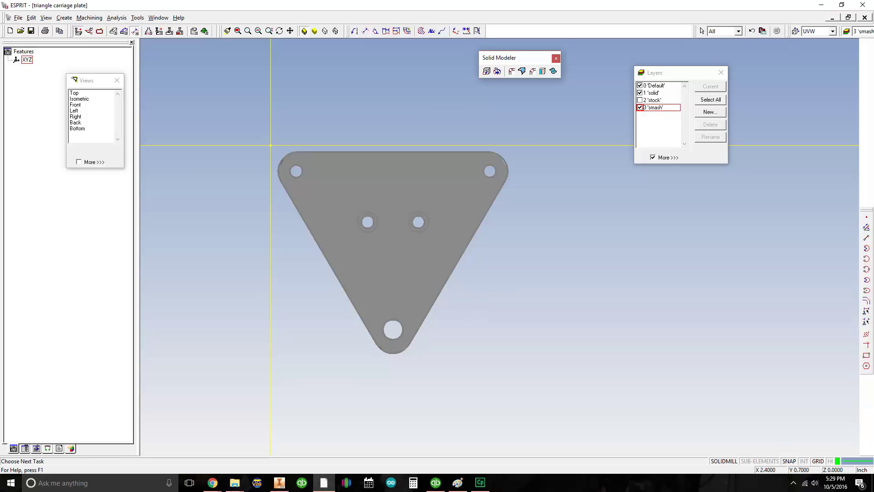
{"action": "right_click", "coordinate": [429, 104]}
{"action": "left_click", "coordinate": [448, 108]}
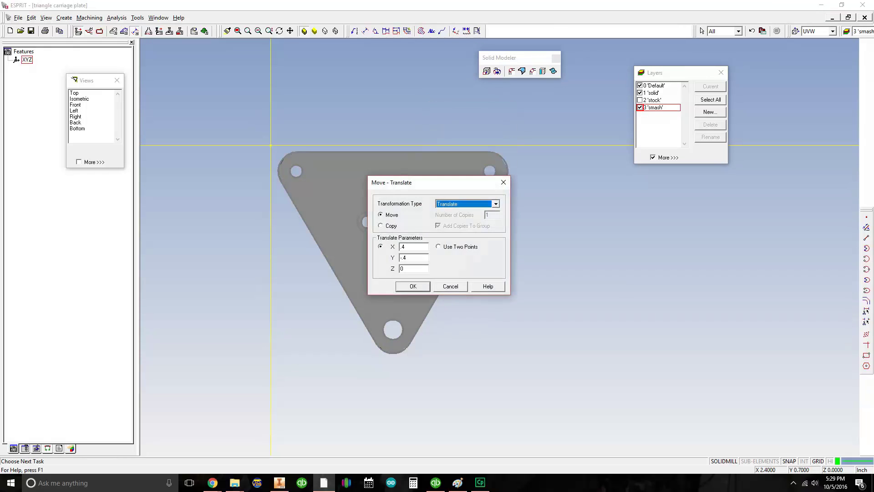
{"action": "double_click", "coordinate": [408, 246]}
{"action": "type", "text": ".1"}
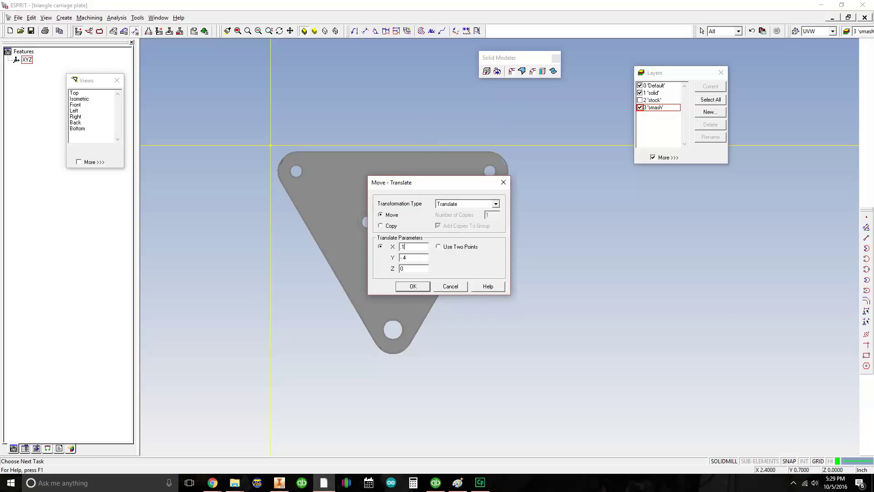
{"action": "key", "text": "Tab"}
{"action": "type", "text": "-.2"}
{"action": "key", "text": "Return"}
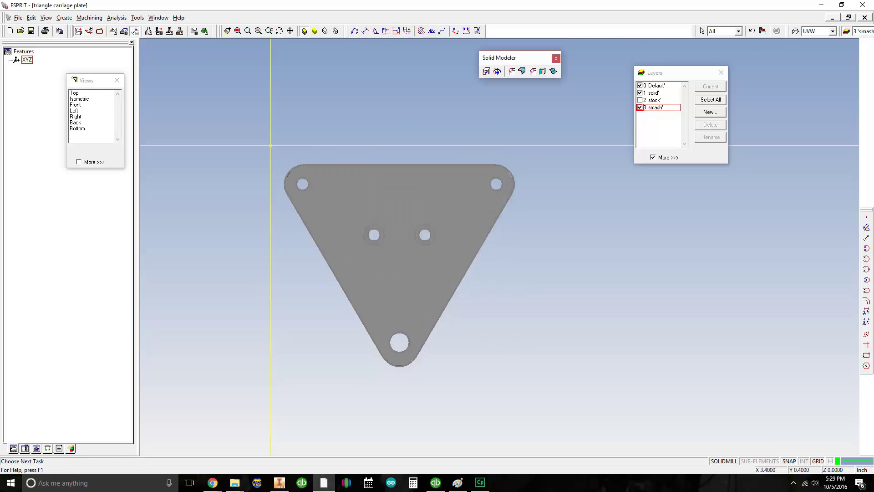
{"action": "key", "text": "Escape"}
Check the plate's position against the stock, hide the stock again, and inspect the plate in isometric and top views.
{"action": "left_click", "coordinate": [640, 99]}
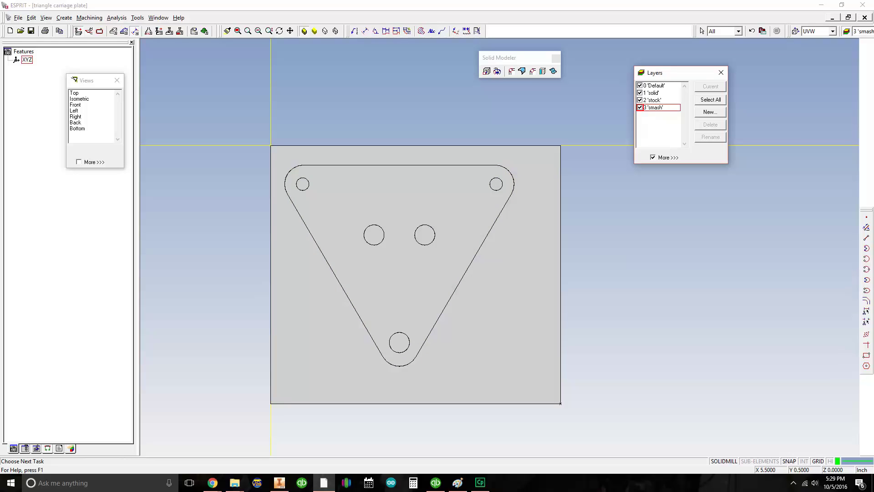
{"action": "left_click", "coordinate": [639, 100]}
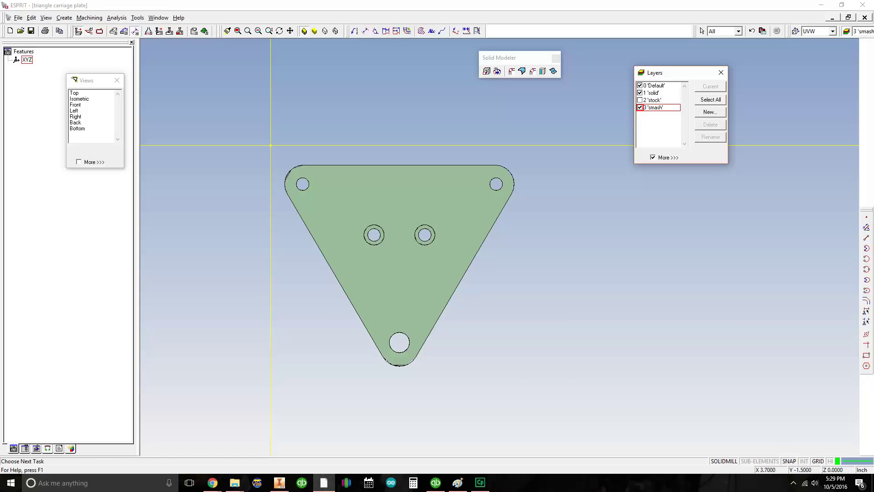
{"action": "middle_click_drag", "start_coordinate": [437, 255], "coordinate": [472, 258]}
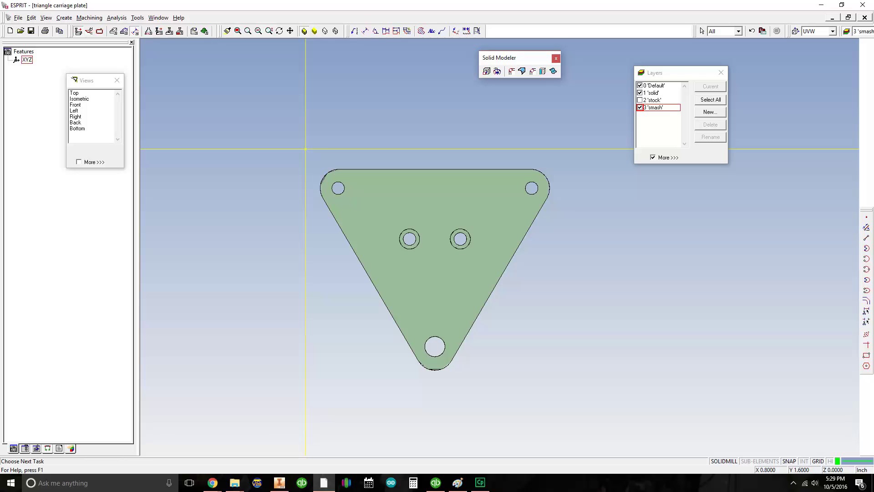
{"action": "left_click", "coordinate": [79, 99]}
{"action": "scroll", "coordinate": [281, 59], "scroll_direction": "down", "scroll_amount": 2}
{"action": "middle_click_drag", "start_coordinate": [318, 268], "coordinate": [371, 362]}
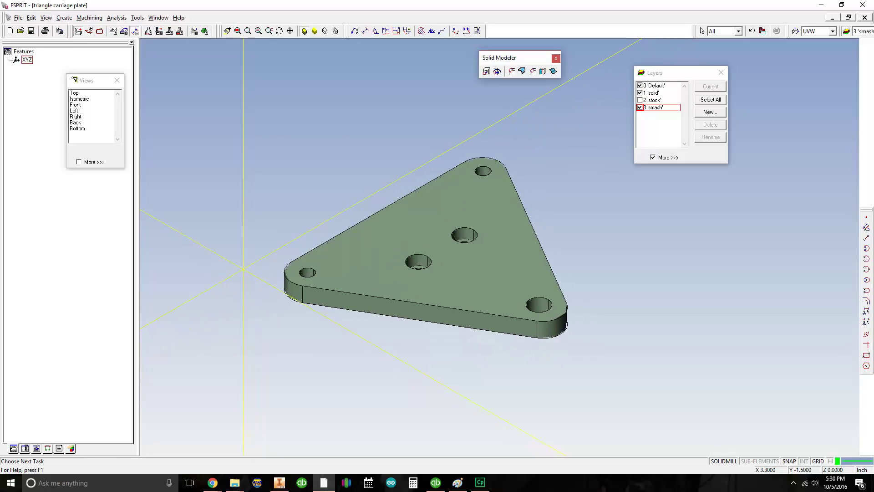
{"action": "middle_click_drag", "start_coordinate": [371, 362], "coordinate": [335, 383]}
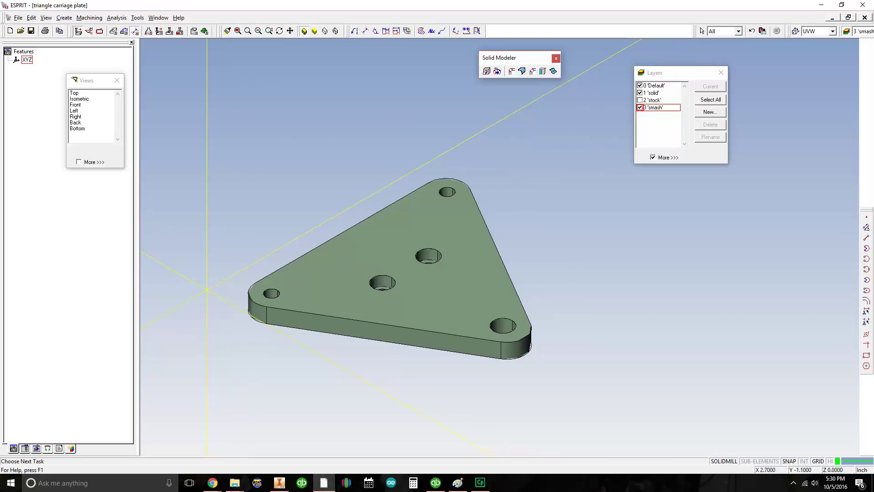
{"action": "left_click", "coordinate": [74, 93]}
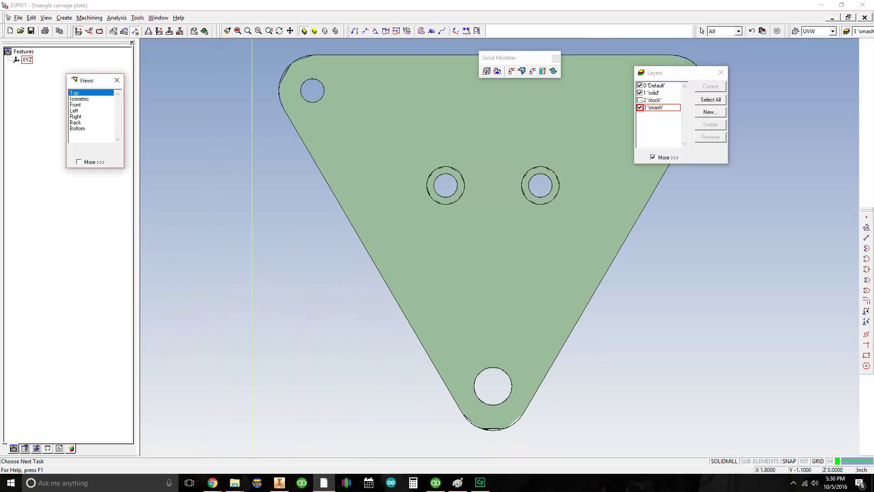
{"action": "scroll", "coordinate": [416, 175], "scroll_direction": "down", "scroll_amount": 2}
{"action": "middle_click_drag", "start_coordinate": [416, 175], "coordinate": [374, 193]}
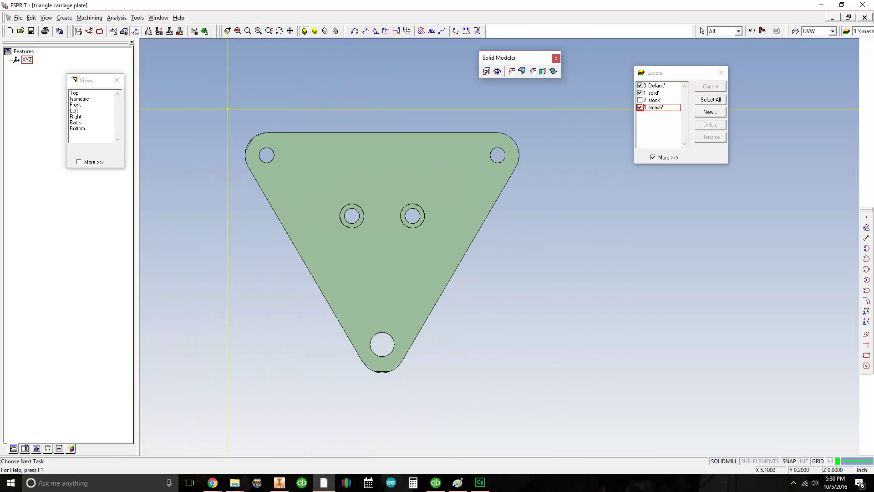
Hide the "solid" layer and, in the front view, delete all wireframe geometry lying on or reaching down to the plate's bottom face.
{"action": "left_click", "coordinate": [639, 93]}
{"action": "mouse_move", "coordinate": [489, 200]}
{"action": "middle_mouse_down"}
{"action": "mouse_move", "coordinate": [509, 206]}
{"action": "mouse_move", "coordinate": [481, 211]}
{"action": "mouse_move", "coordinate": [483, 222]}
{"action": "mouse_move", "coordinate": [494, 212]}
{"action": "middle_mouse_up"}
{"action": "middle_click_drag", "start_coordinate": [439, 200], "coordinate": [438, 208]}
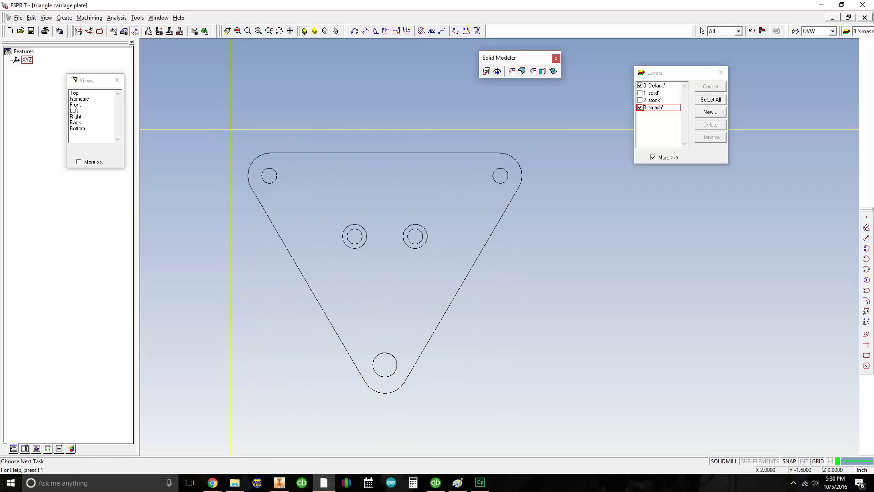
{"action": "left_click", "coordinate": [75, 104]}
{"action": "scroll", "coordinate": [462, 195], "scroll_direction": "down", "scroll_amount": 1}
{"action": "middle_click_drag", "start_coordinate": [521, 202], "coordinate": [477, 180]}
{"action": "scroll", "coordinate": [397, 184], "scroll_direction": "down", "scroll_amount": 3}
{"action": "scroll", "coordinate": [398, 174], "scroll_direction": "up", "scroll_amount": 1}
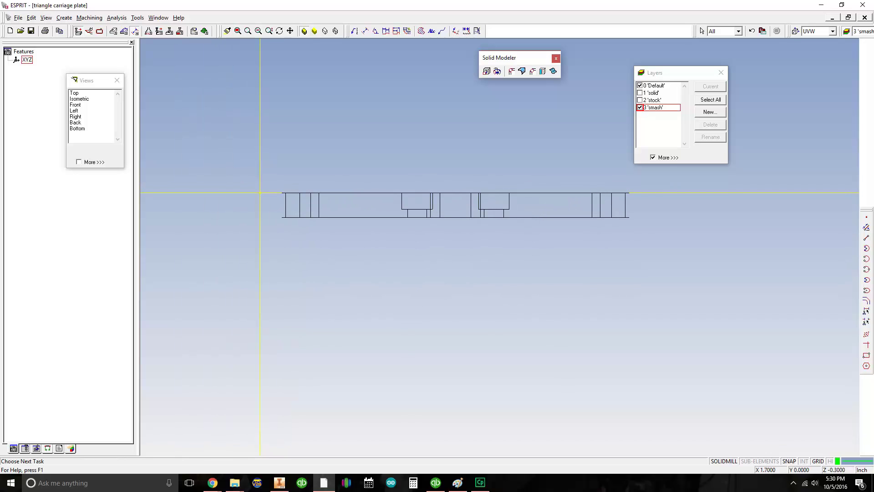
{"action": "left_click", "coordinate": [275, 207]}
{"action": "left_click", "coordinate": [268, 225]}
{"action": "left_click", "coordinate": [279, 213]}
{"action": "left_click", "coordinate": [694, 251]}
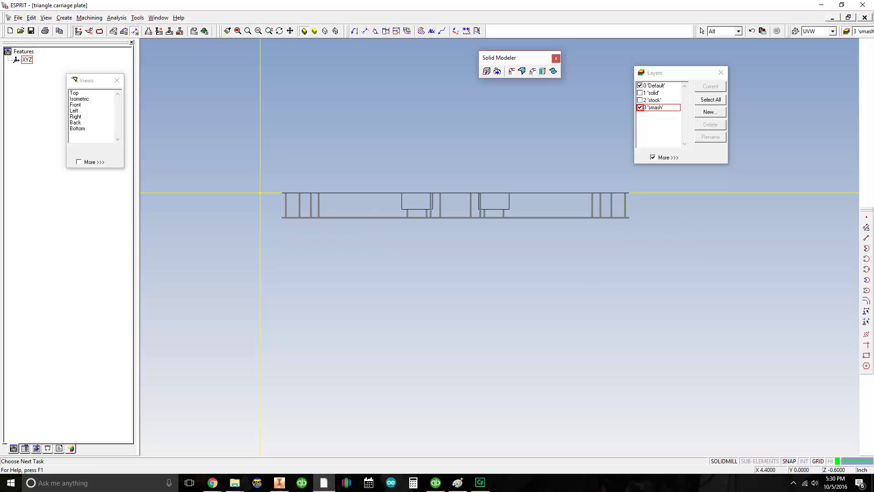
{"action": "key", "text": "Delete"}
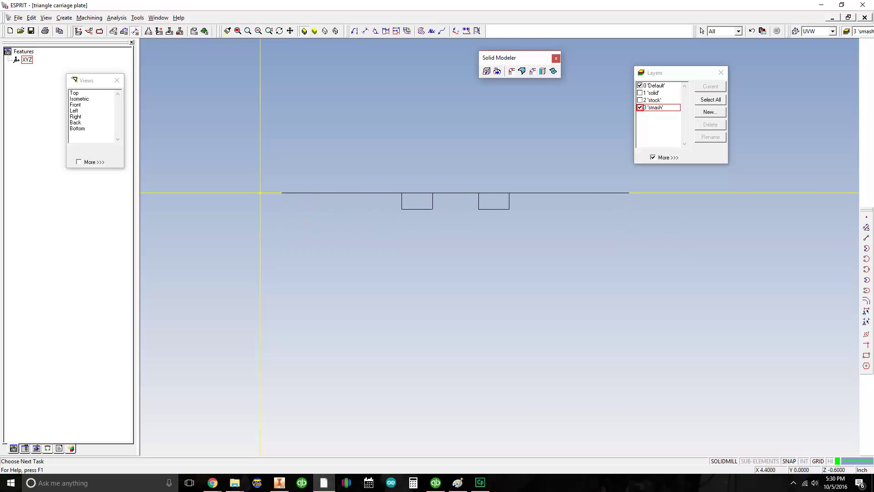
Delete the vertical edges and large floor circles of both counterbores, keeping their upper circles and the small hole circles.
{"action": "left_click", "coordinate": [79, 99]}
{"action": "scroll", "coordinate": [655, 323], "scroll_direction": "up", "scroll_amount": 1}
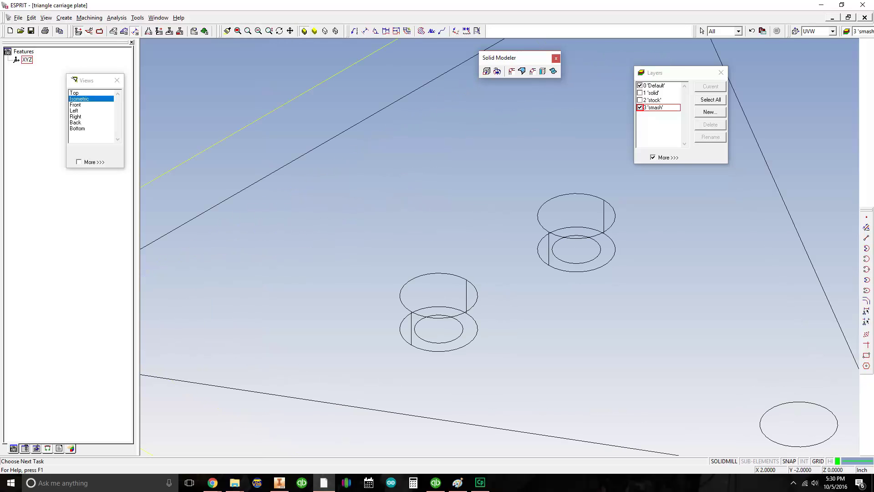
{"action": "left_click", "coordinate": [576, 271]}
{"action": "key", "text": "Delete"}
{"action": "key", "text": "Delete"}
{"action": "left_click", "coordinate": [549, 249]}
{"action": "key", "text": "Delete"}
{"action": "left_click", "coordinate": [604, 217]}
{"action": "key", "text": "Delete"}
{"action": "key", "text": "Delete"}
{"action": "key", "text": "Delete"}
{"action": "key", "text": "Delete"}
{"action": "key", "text": "Delete"}
{"action": "scroll", "coordinate": [610, 298], "scroll_direction": "down", "scroll_amount": 4}
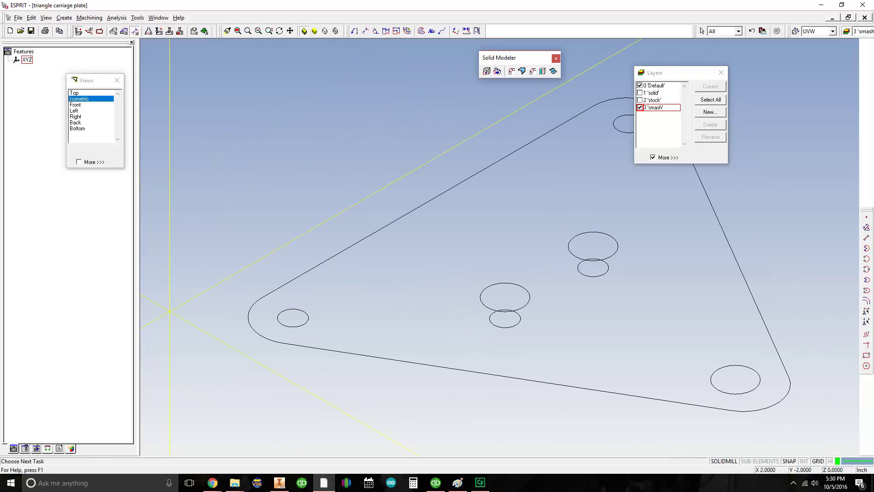
{"action": "middle_click_drag", "start_coordinate": [610, 299], "coordinate": [481, 302]}
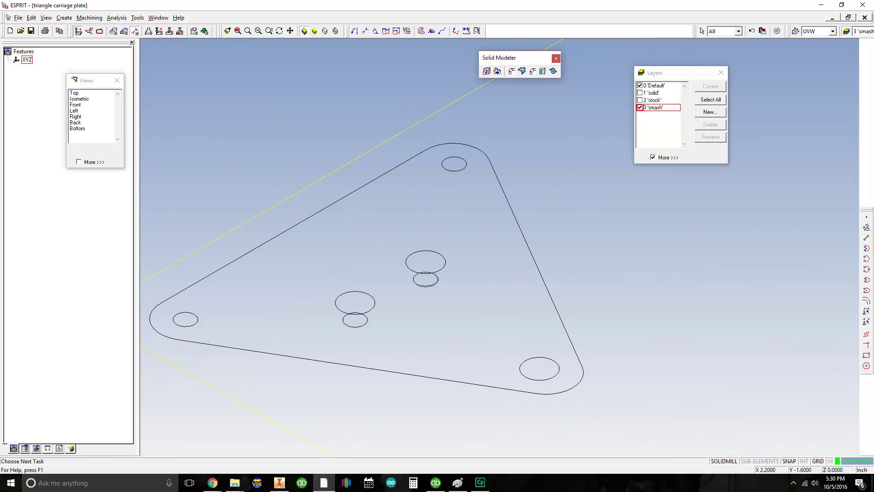
{"action": "middle_click_drag", "start_coordinate": [426, 279], "coordinate": [446, 283]}
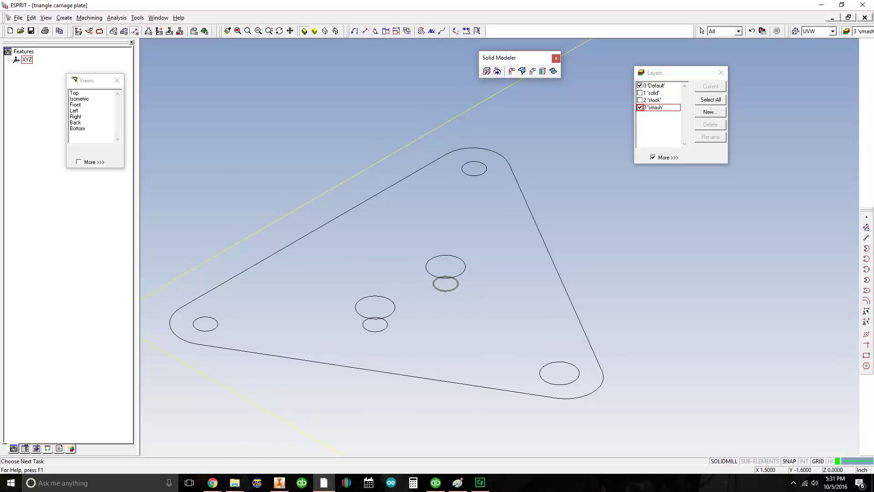
Select the small hole circles of both counterbores, try to translate them by X .1, Y 0 and Z .165, and undo the move.
{"action": "left_click", "coordinate": [364, 325], "text": "ctrl"}
{"action": "right_click", "coordinate": [395, 202]}
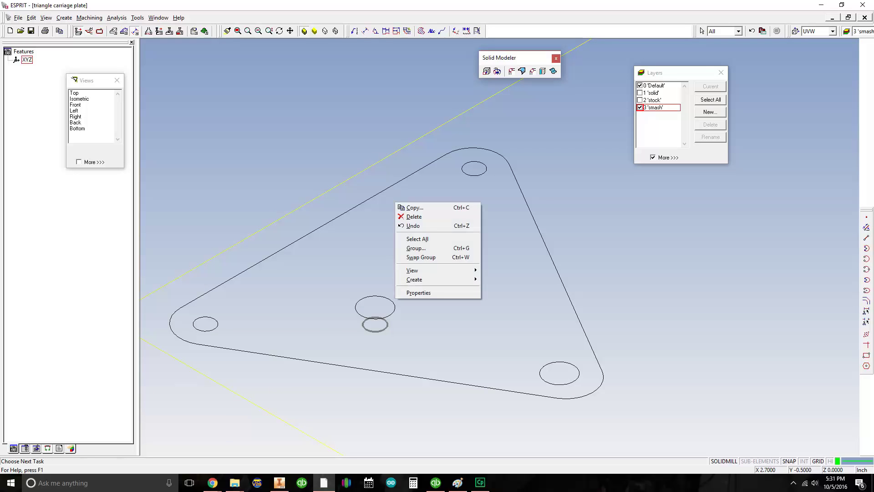
{"action": "left_click", "coordinate": [415, 207]}
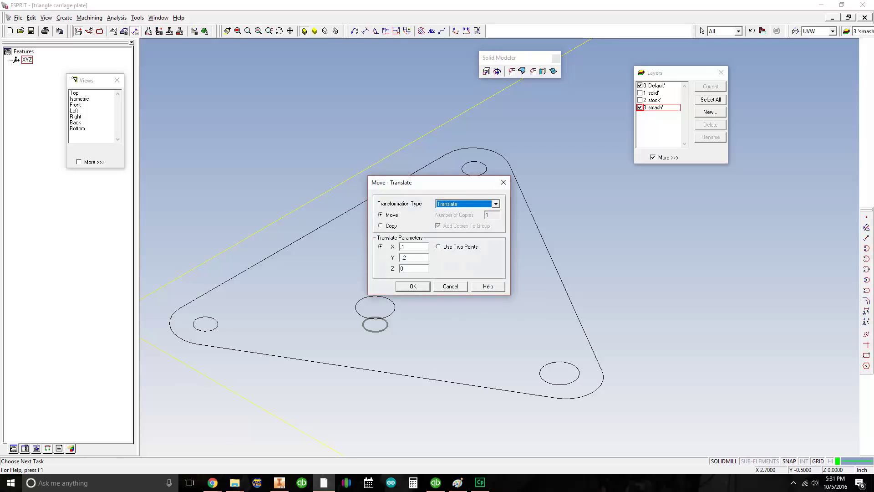
{"action": "double_click", "coordinate": [403, 257]}
{"action": "type", "text": "0"}
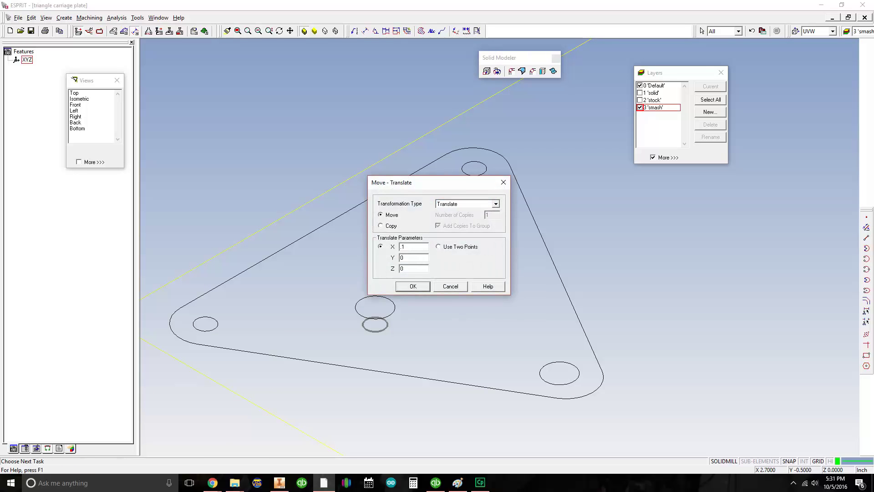
{"action": "key", "text": "Tab"}
{"action": "type", "text": ".1"}
{"action": "key", "text": "Return"}
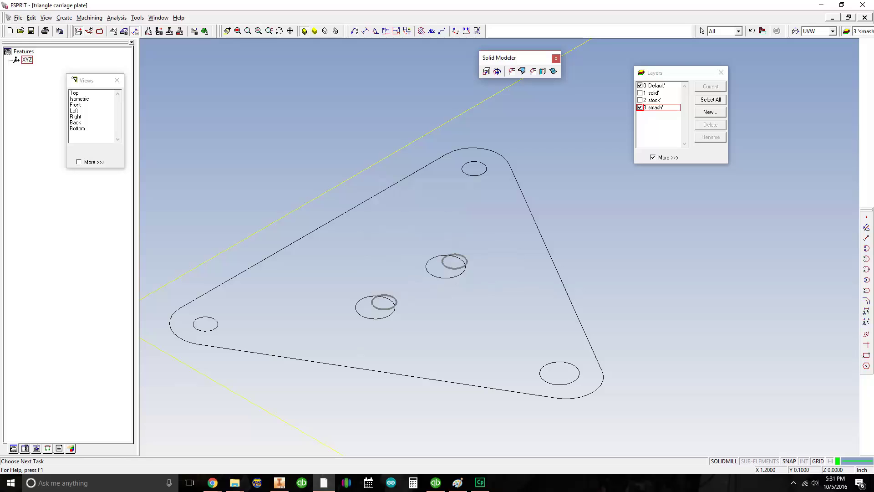
{"action": "key", "text": "ctrl+z"}
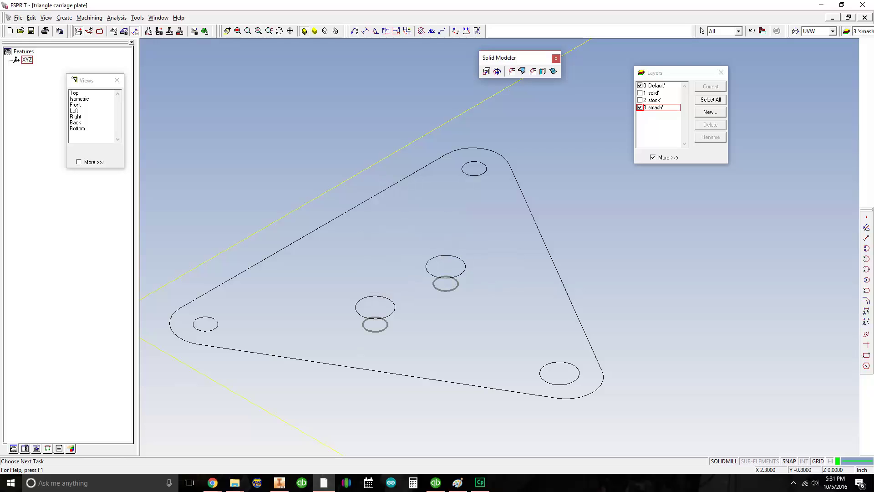
Translate the two selected counterbore hole circles by X 0, Y 0 and Z .165.
{"action": "right_click", "coordinate": [382, 241]}
{"action": "left_click", "coordinate": [400, 247]}
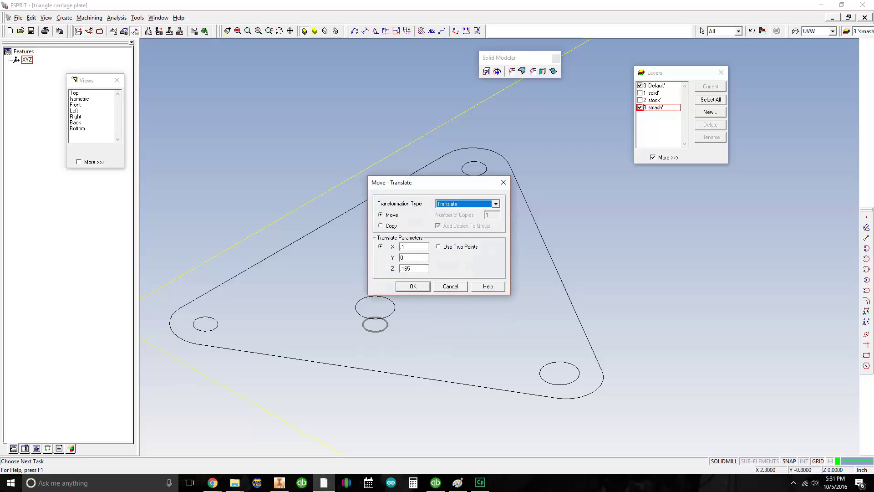
{"action": "double_click", "coordinate": [402, 247]}
{"action": "type", "text": "0"}
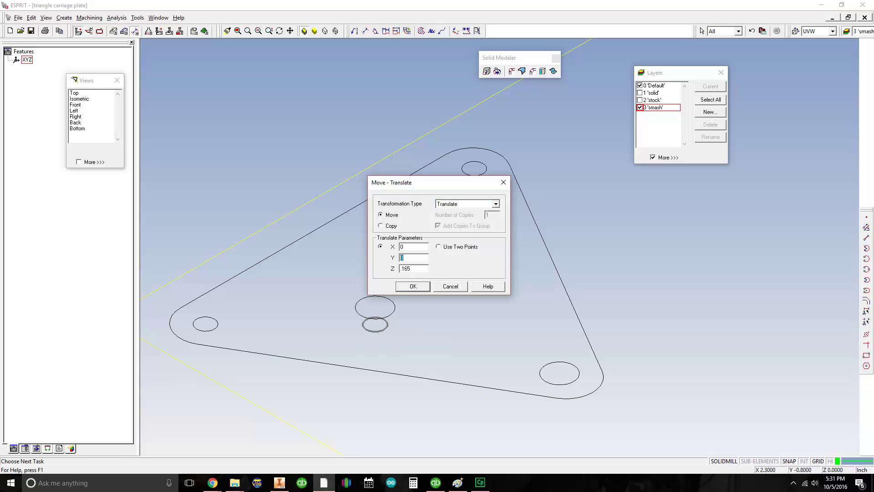
{"action": "type", "text": "0"}
{"action": "key", "text": "Return"}
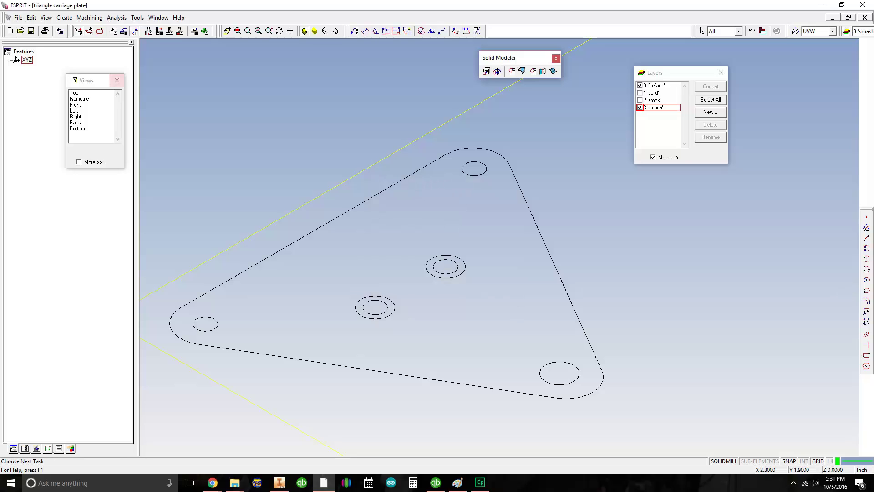
Switch to the top view and create a new layer named "chains".
{"action": "left_click", "coordinate": [75, 93]}
{"action": "scroll", "coordinate": [412, 214], "scroll_direction": "down", "scroll_amount": 1}
{"action": "mouse_move", "coordinate": [472, 233]}
{"action": "middle_mouse_down"}
{"action": "mouse_move", "coordinate": [371, 278]}
{"action": "mouse_move", "coordinate": [321, 216]}
{"action": "mouse_move", "coordinate": [390, 240]}
{"action": "middle_mouse_up"}
{"action": "middle_click_drag", "start_coordinate": [199, 59], "coordinate": [172, 73]}
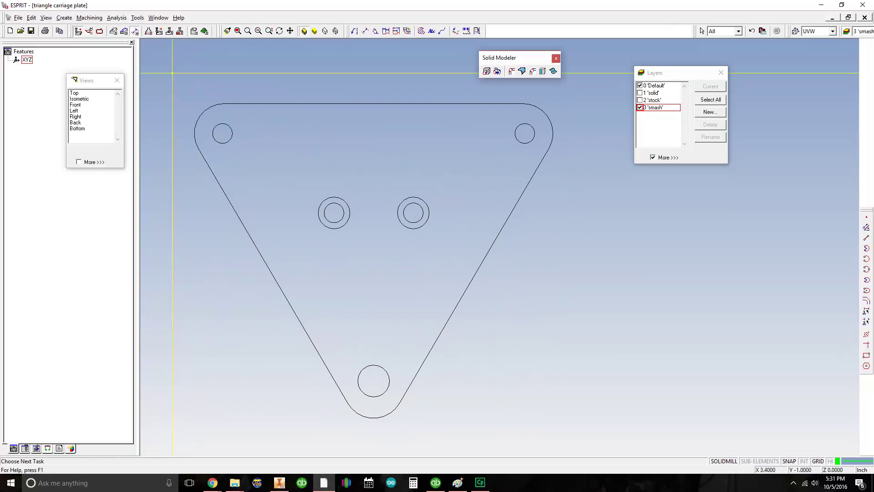
{"action": "scroll", "coordinate": [172, 73], "scroll_direction": "down", "scroll_amount": 2}
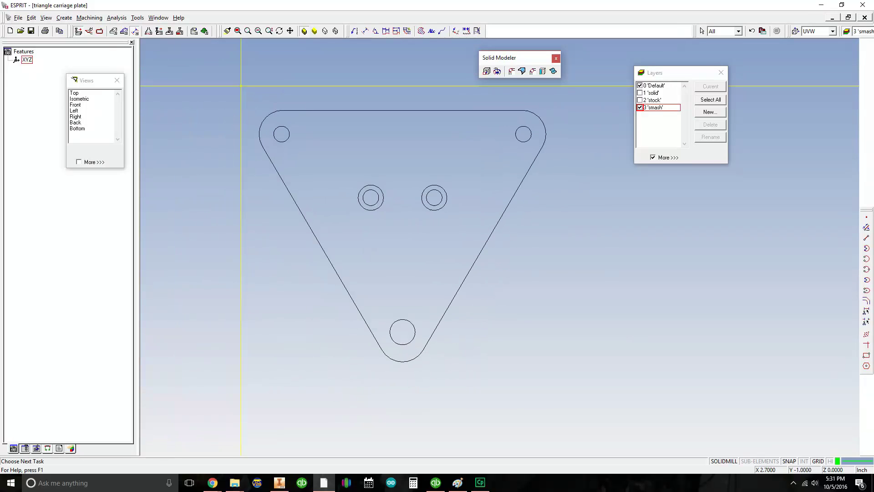
{"action": "right_click", "coordinate": [646, 119]}
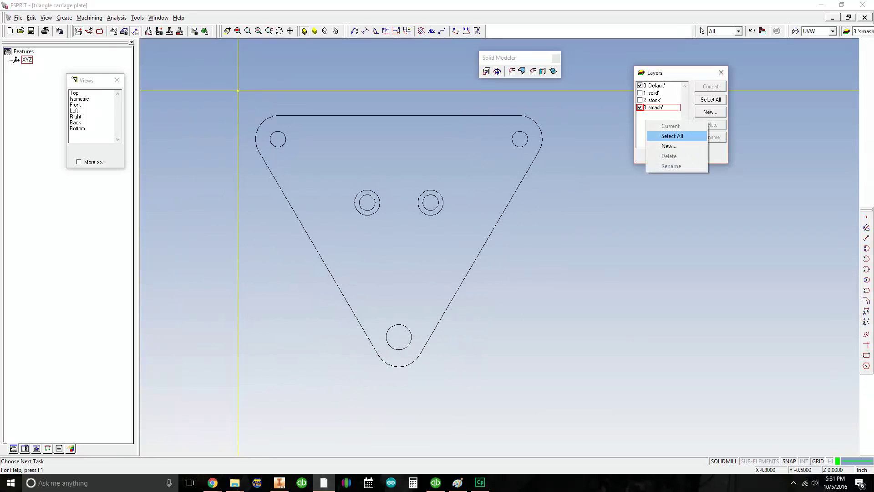
{"action": "left_click", "coordinate": [661, 144]}
{"action": "type", "text": "chains"}
{"action": "key", "text": "Return"}
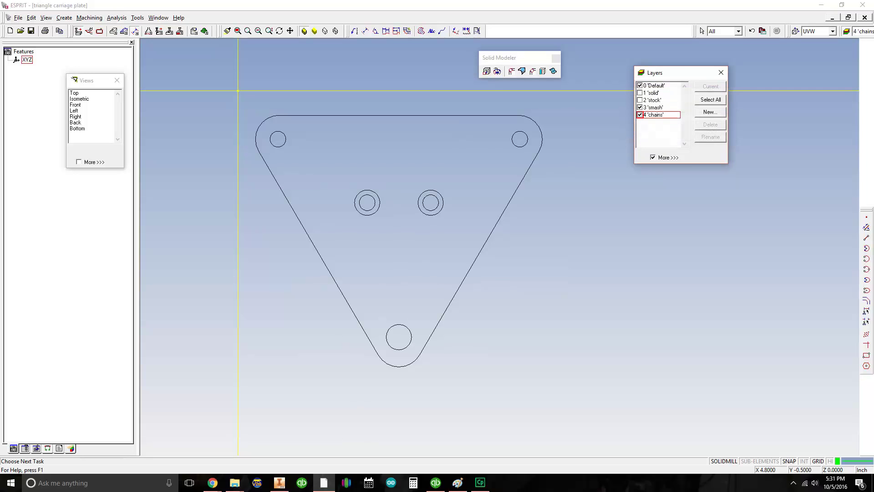
Create a PTOP feature through the two upper corner holes and the right and left counterbore holes.
{"action": "left_click", "coordinate": [124, 31]}
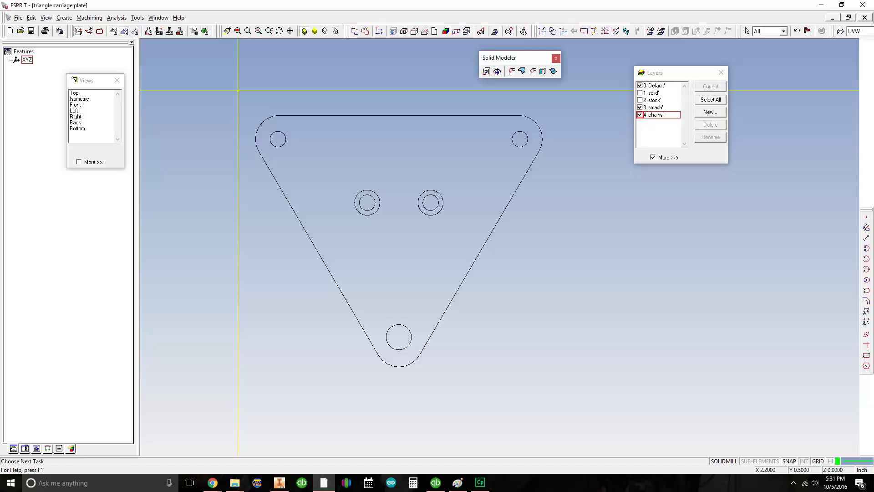
{"action": "left_click", "coordinate": [380, 31]}
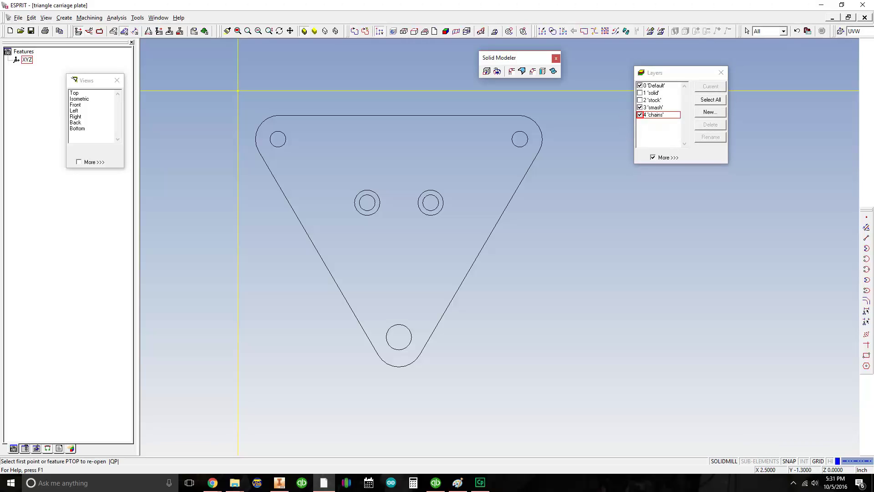
{"action": "left_click", "coordinate": [279, 139]}
{"action": "left_click", "coordinate": [518, 139]}
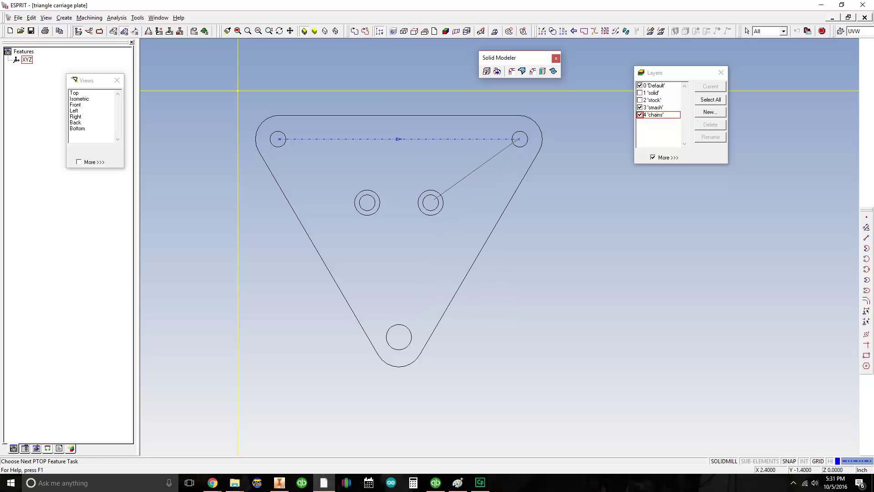
{"action": "left_click", "coordinate": [431, 202]}
{"action": "left_click", "coordinate": [367, 202]}
{"action": "left_click", "coordinate": [822, 31]}
Check the PTOP feature's points against the hole centres up close and delete the feature.
{"action": "scroll", "coordinate": [238, 91], "scroll_direction": "up", "scroll_amount": 6}
{"action": "scroll", "coordinate": [310, 109], "scroll_direction": "up", "scroll_amount": 4}
{"action": "scroll", "coordinate": [383, 166], "scroll_direction": "down", "scroll_amount": 6}
{"action": "middle_click_drag", "start_coordinate": [383, 167], "coordinate": [172, 102]}
{"action": "scroll", "coordinate": [426, 241], "scroll_direction": "up", "scroll_amount": 4}
{"action": "scroll", "coordinate": [405, 229], "scroll_direction": "down", "scroll_amount": 5}
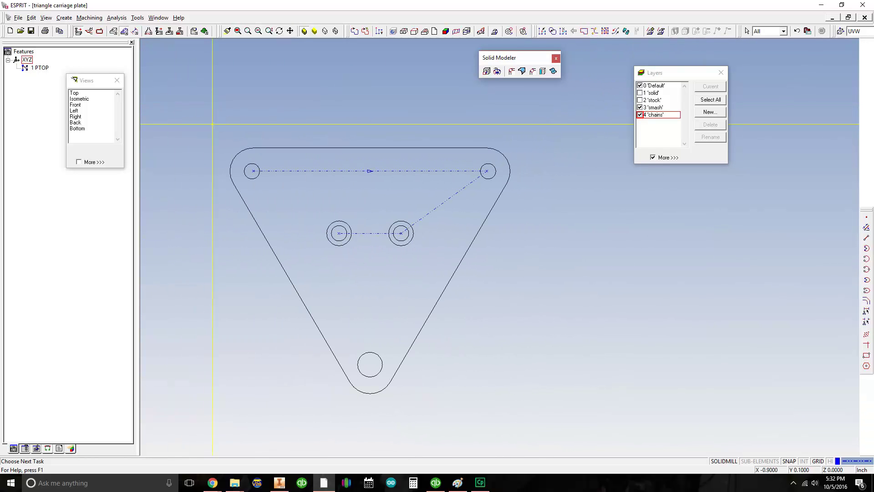
{"action": "left_click", "coordinate": [40, 67]}
{"action": "key", "text": "Delete"}
Recreate the PTOP feature at closer zoom, picking the upper left, upper right, right counterbore and left counterbore hole centres in that order.
{"action": "left_click", "coordinate": [379, 31]}
{"action": "scroll", "coordinate": [212, 124], "scroll_direction": "up", "scroll_amount": 6}
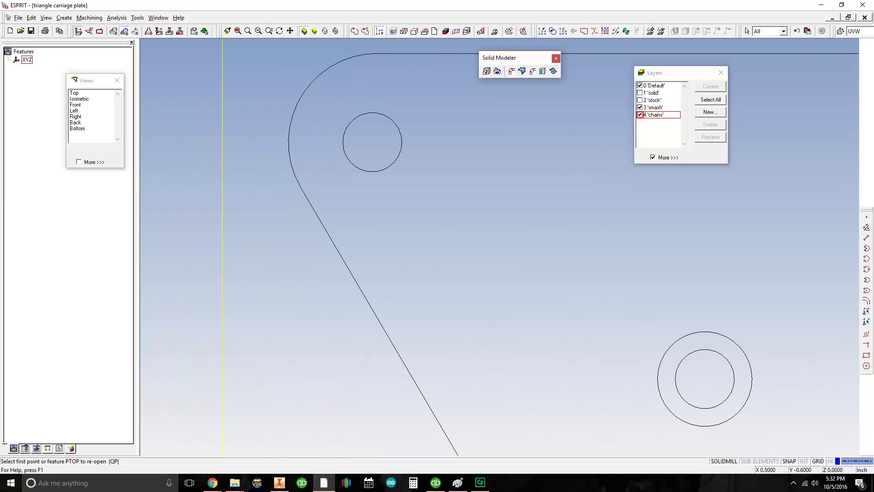
{"action": "left_click", "coordinate": [372, 142]}
{"action": "middle_click_drag", "start_coordinate": [642, 195], "coordinate": [209, 246]}
{"action": "scroll", "coordinate": [454, 221], "scroll_direction": "down", "scroll_amount": 2}
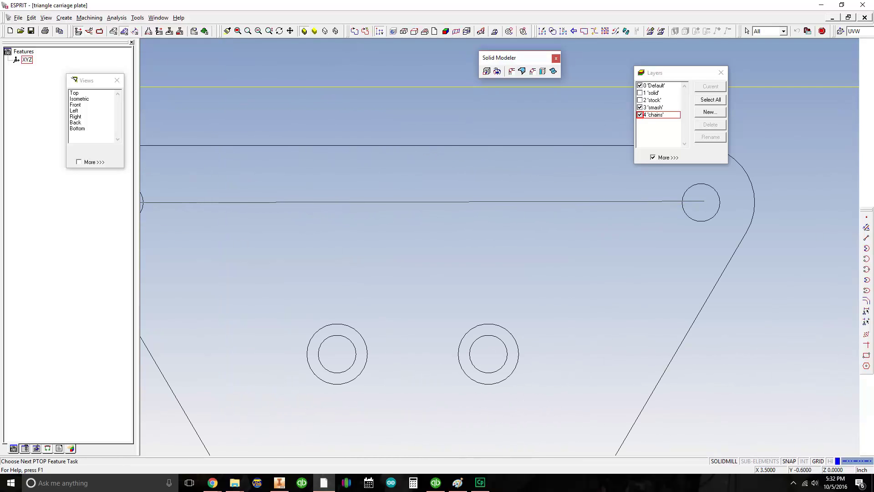
{"action": "left_click", "coordinate": [701, 202]}
{"action": "middle_click_drag", "start_coordinate": [600, 254], "coordinate": [624, 107]}
{"action": "scroll", "coordinate": [623, 107], "scroll_direction": "down", "scroll_amount": 2}
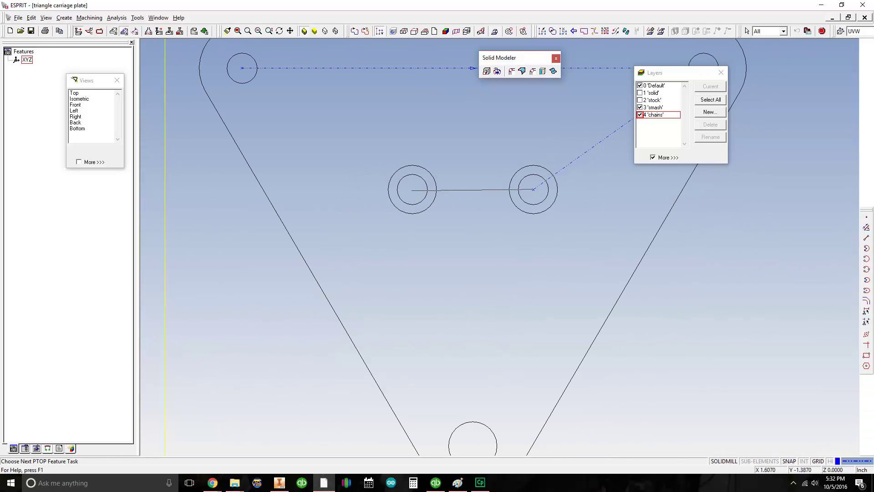
{"action": "left_click", "coordinate": [412, 190]}
{"action": "left_click", "coordinate": [822, 30]}
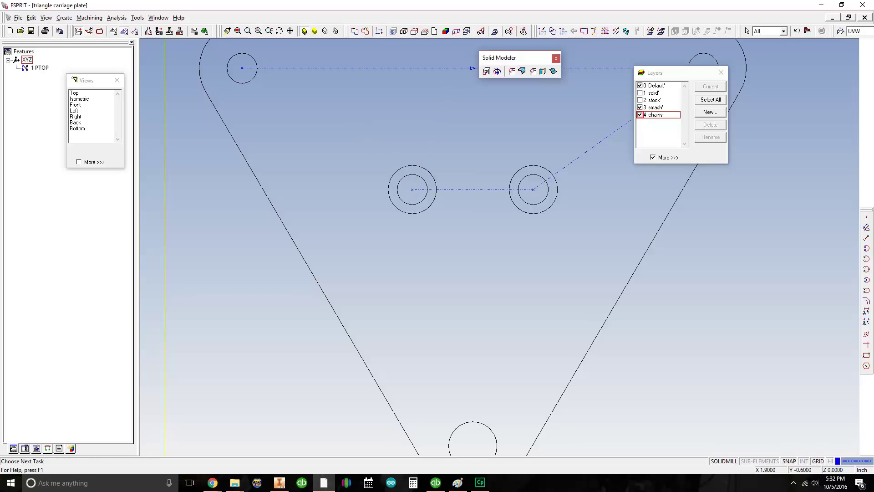
Rename the four-hole PTOP feature as "5mm holes" and deselect it.
{"action": "right_click", "coordinate": [39, 68]}
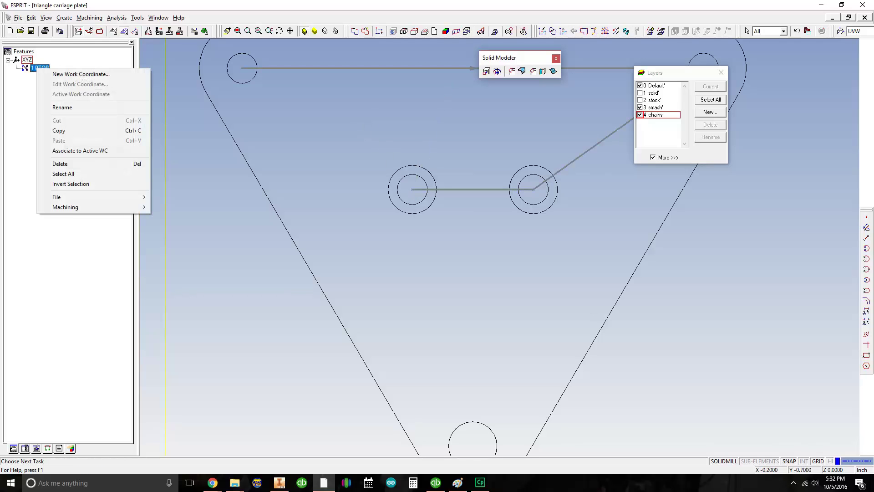
{"action": "left_click", "coordinate": [62, 107]}
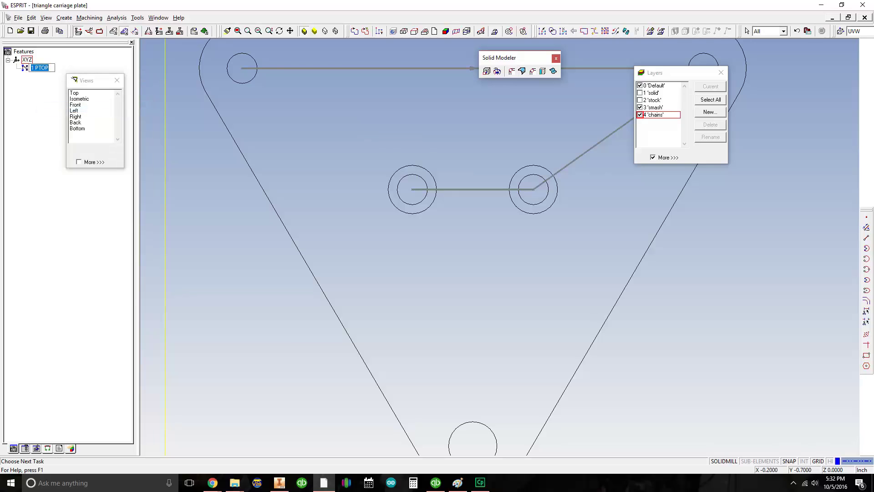
{"action": "type", "text": "5mm holes"}
{"action": "key", "text": "Return"}
{"action": "mouse_move", "coordinate": [453, 158]}
{"action": "middle_mouse_down"}
{"action": "mouse_move", "coordinate": [418, 213]}
{"action": "mouse_move", "coordinate": [349, 234]}
{"action": "middle_mouse_up"}
{"action": "scroll", "coordinate": [418, 213], "scroll_direction": "up", "scroll_amount": 2}
{"action": "scroll", "coordinate": [417, 224], "scroll_direction": "down", "scroll_amount": 8}
{"action": "scroll", "coordinate": [355, 240], "scroll_direction": "up", "scroll_amount": 3}
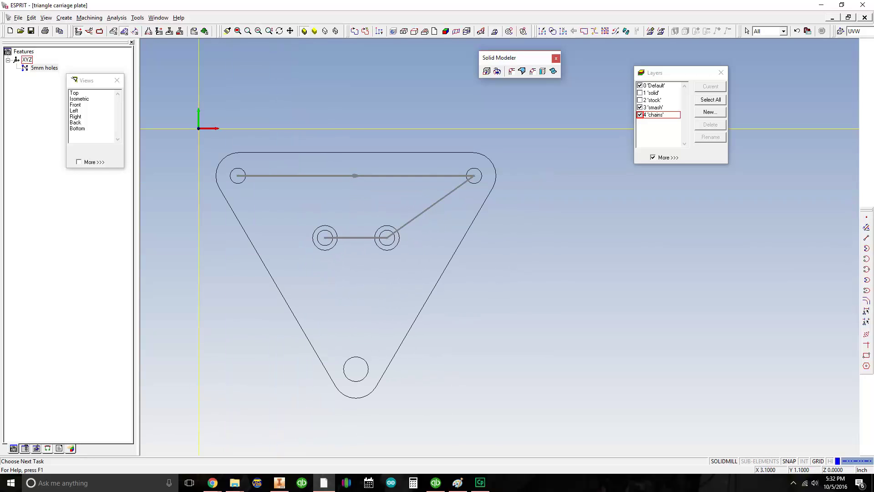
{"action": "middle_click_drag", "start_coordinate": [355, 273], "coordinate": [348, 246]}
{"action": "key", "text": "Escape"}
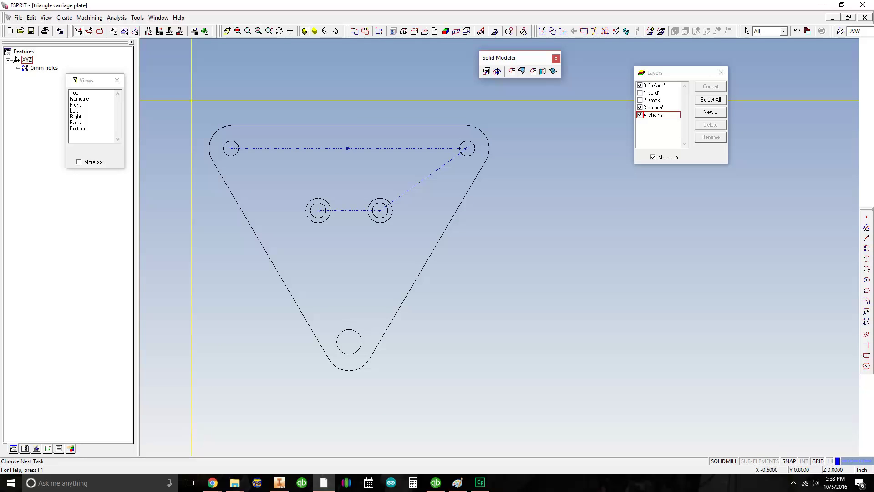
Create a single-point PTOP feature at the centre of the large hole in the plate's lower corner and rename it "8mm hole".
{"action": "left_click", "coordinate": [380, 31]}
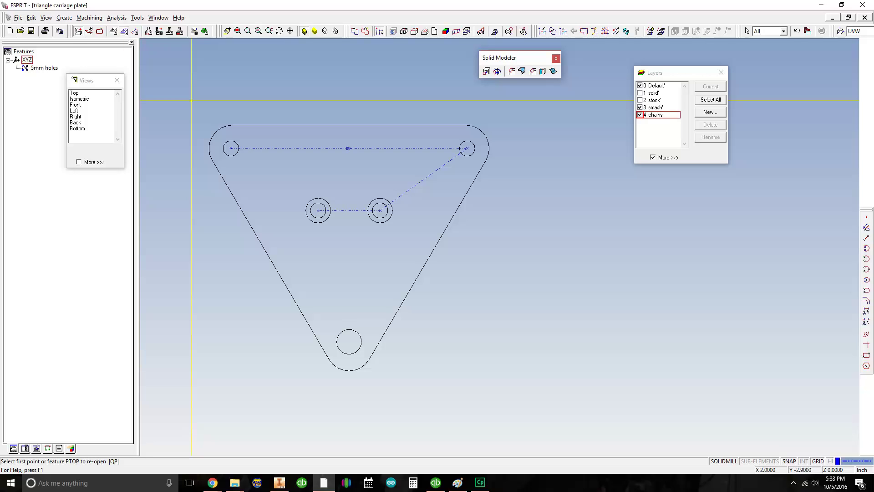
{"action": "left_click", "coordinate": [349, 342]}
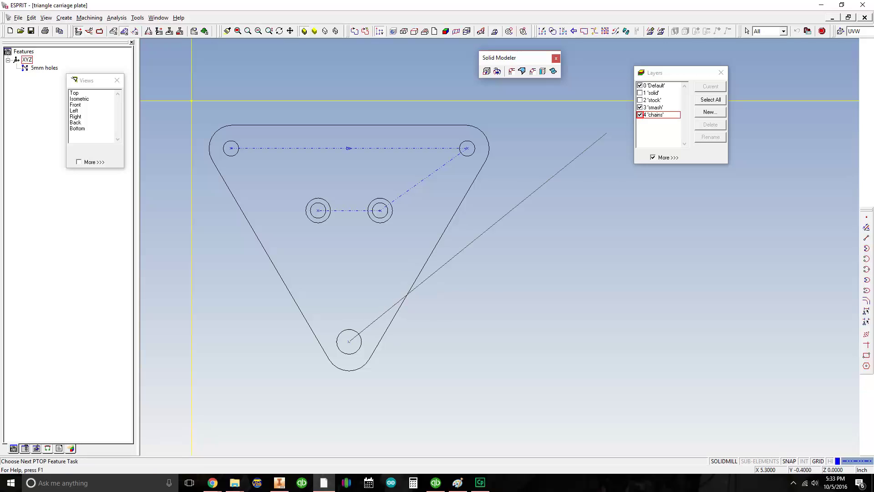
{"action": "left_click", "coordinate": [821, 31]}
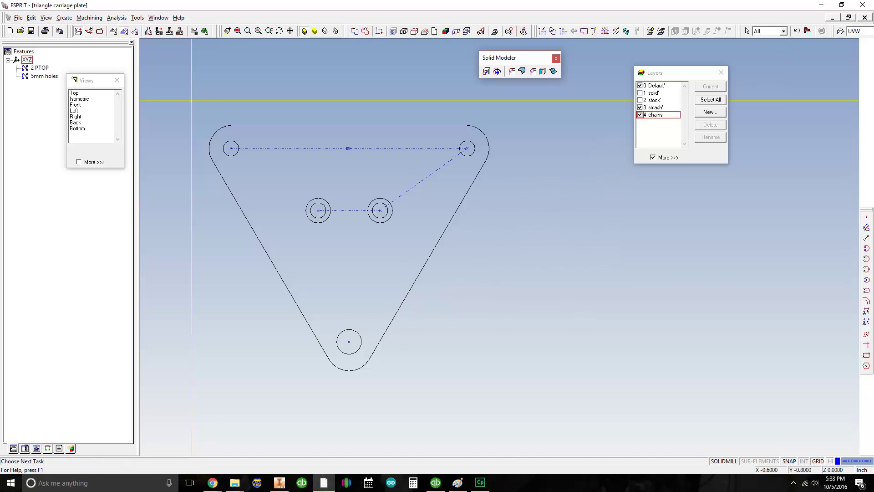
{"action": "right_click", "coordinate": [39, 67]}
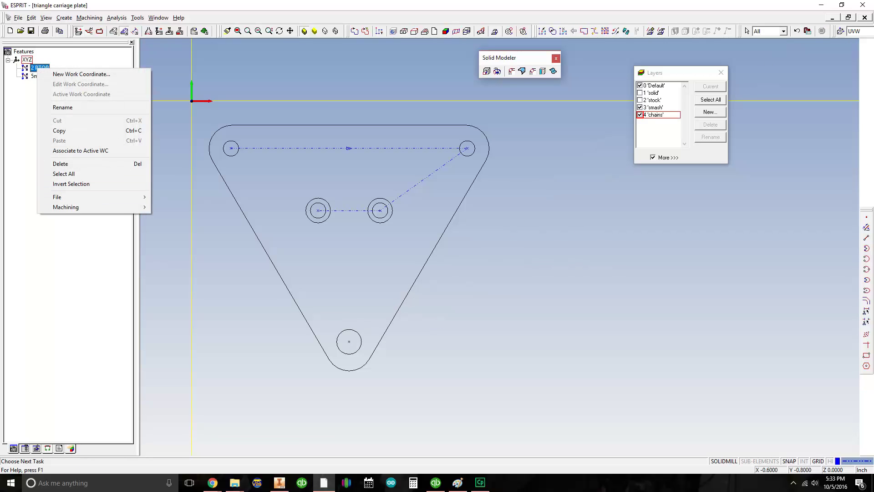
{"action": "left_click", "coordinate": [60, 107]}
{"action": "type", "text": "8"}
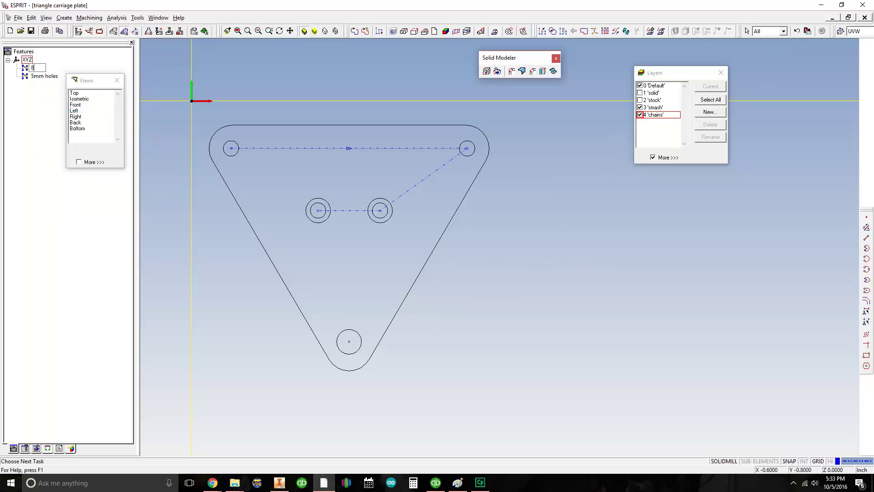
{"action": "type", "text": "mm hole"}
{"action": "key", "text": "Return"}
{"action": "middle_click_drag", "start_coordinate": [349, 289], "coordinate": [373, 270]}
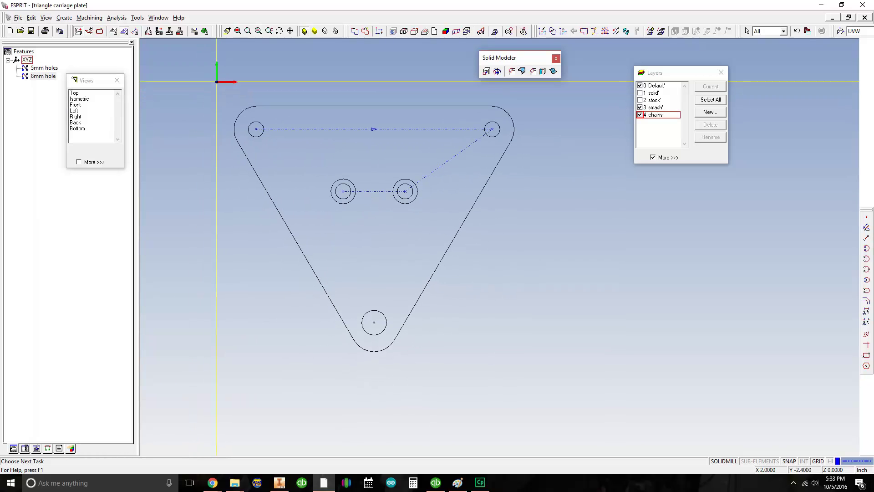
Show the "solid" layer, inspect the plate and its hole features from a tilted angle, and return to the top view.
{"action": "scroll", "coordinate": [337, 207], "scroll_direction": "up", "scroll_amount": 2}
{"action": "middle_click_drag", "start_coordinate": [370, 184], "coordinate": [363, 185]}
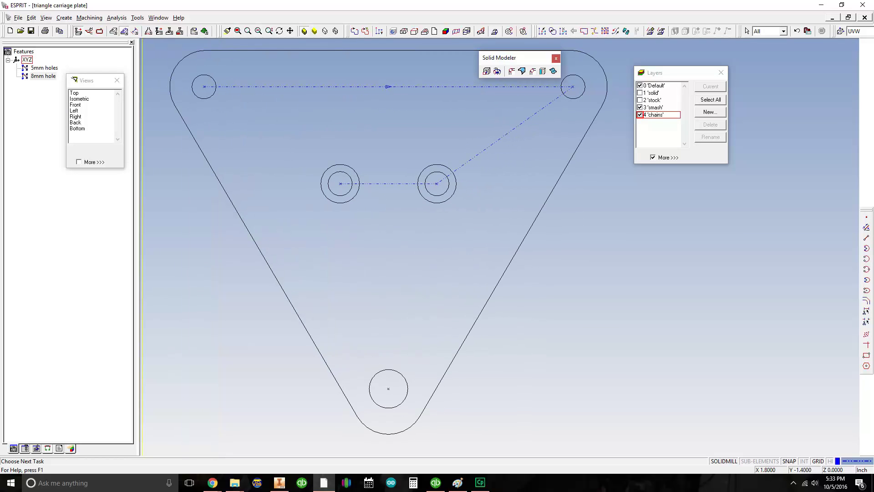
{"action": "left_click", "coordinate": [640, 92]}
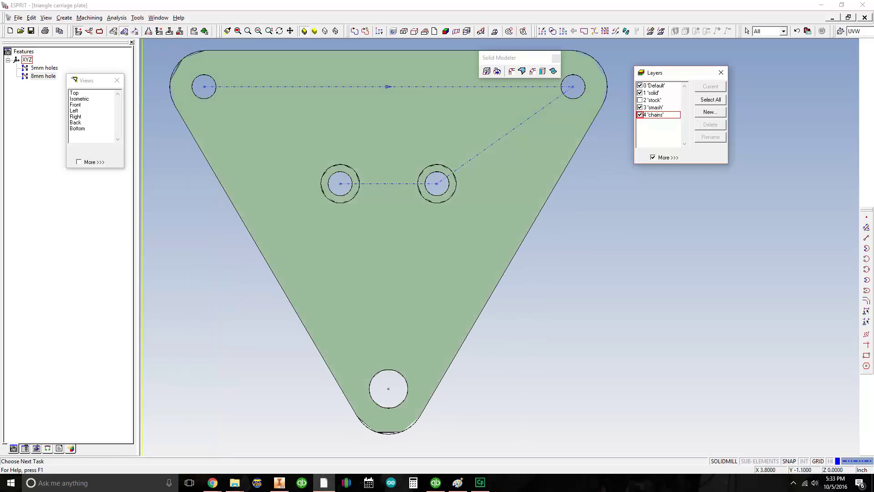
{"action": "middle_click_drag", "start_coordinate": [424, 246], "coordinate": [357, 216]}
{"action": "middle_click_drag", "start_coordinate": [406, 192], "coordinate": [408, 230]}
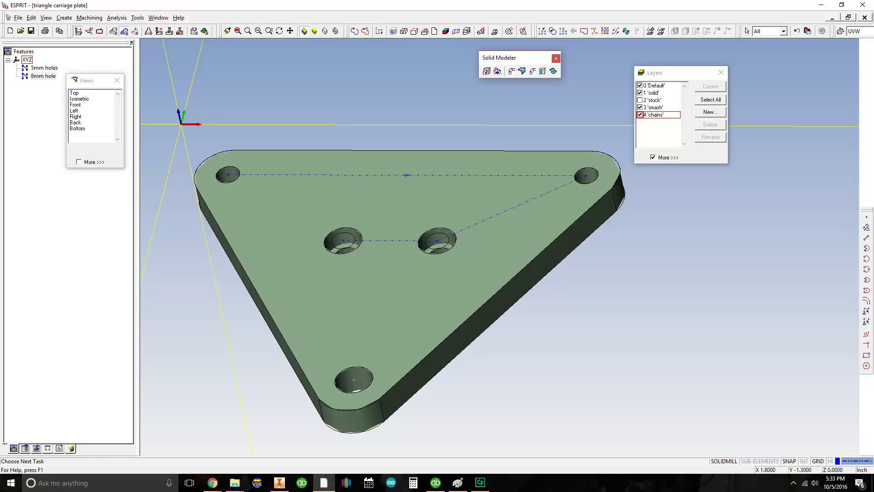
{"action": "scroll", "coordinate": [343, 241], "scroll_direction": "down", "scroll_amount": 1}
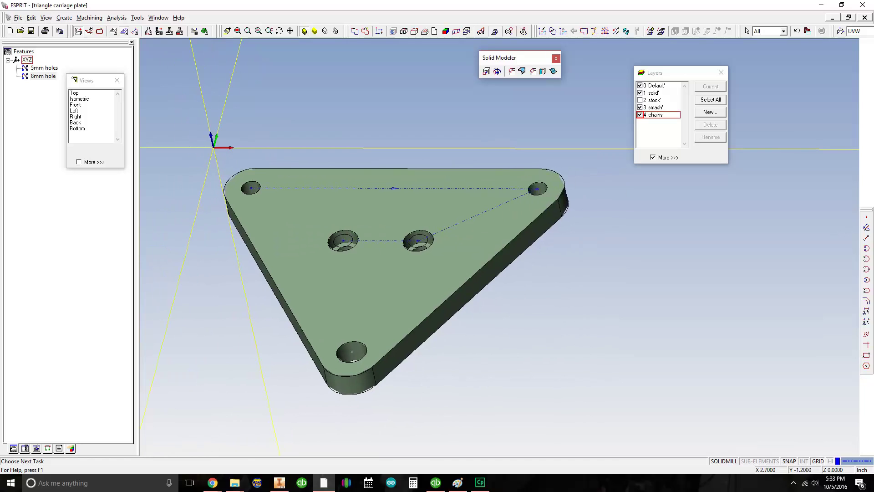
{"action": "left_click", "coordinate": [74, 93]}
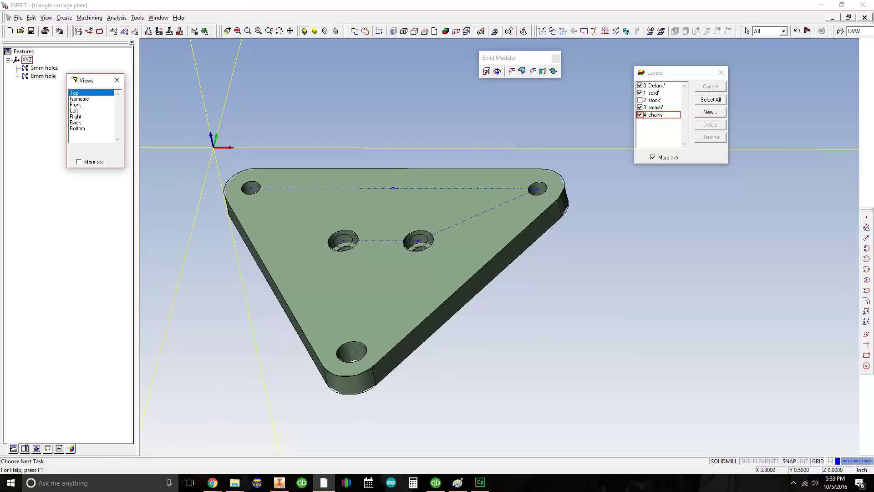
Hide the "solid" layer and return to the top view of the plate's wireframe.
{"action": "left_click", "coordinate": [640, 92]}
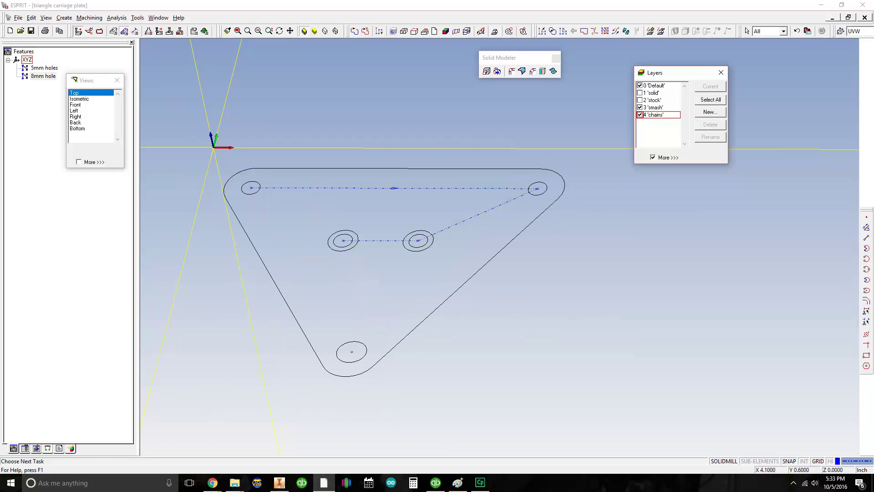
{"action": "double_click", "coordinate": [74, 93]}
{"action": "mouse_move", "coordinate": [587, 137]}
{"action": "middle_mouse_down"}
{"action": "mouse_move", "coordinate": [489, 186]}
{"action": "mouse_move", "coordinate": [427, 175]}
{"action": "middle_mouse_up"}
{"action": "scroll", "coordinate": [486, 188], "scroll_direction": "down", "scroll_amount": 2}
Create a counterclockwise chain feature from the left counterbore's outer circle and rename it "left counterbore".
{"action": "left_click", "coordinate": [347, 197]}
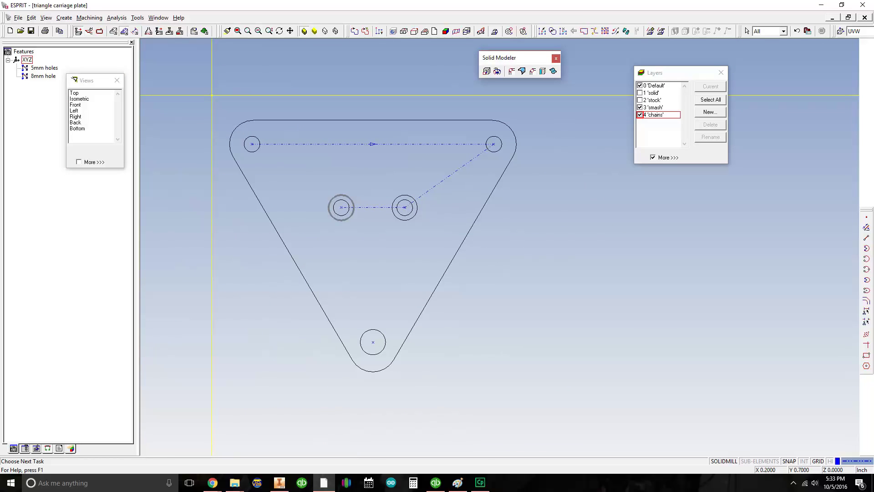
{"action": "left_click", "coordinate": [341, 220]}
{"action": "right_click", "coordinate": [42, 67]}
{"action": "left_click", "coordinate": [68, 107]}
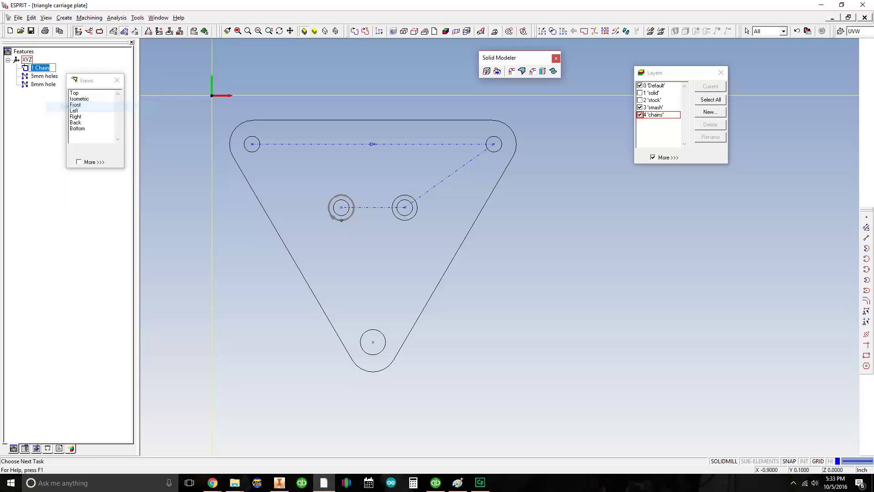
{"action": "key", "text": "BackSpace"}
{"action": "type", "text": "left co"}
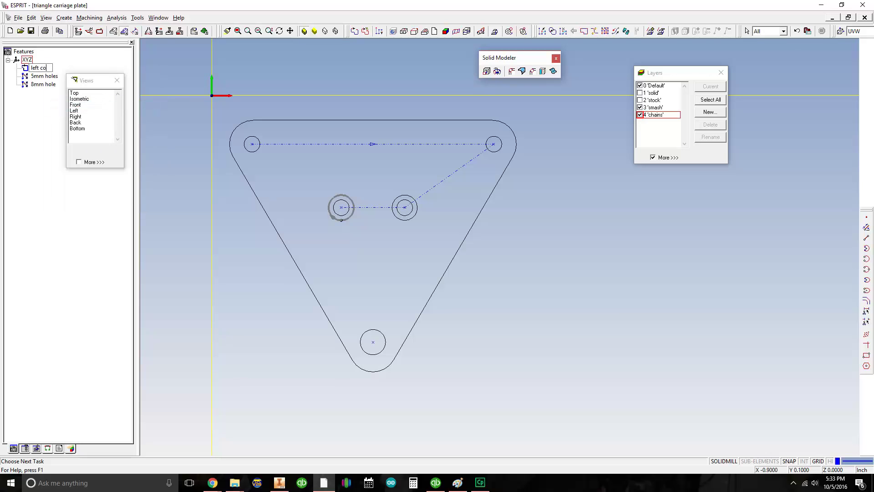
{"action": "type", "text": "unterbore"}
{"action": "key", "text": "Return"}
Create a counterclockwise chain feature from the right counterbore's outer circle and rename it "right counterbore".
{"action": "left_click", "coordinate": [392, 208]}
{"action": "left_click", "coordinate": [365, 31]}
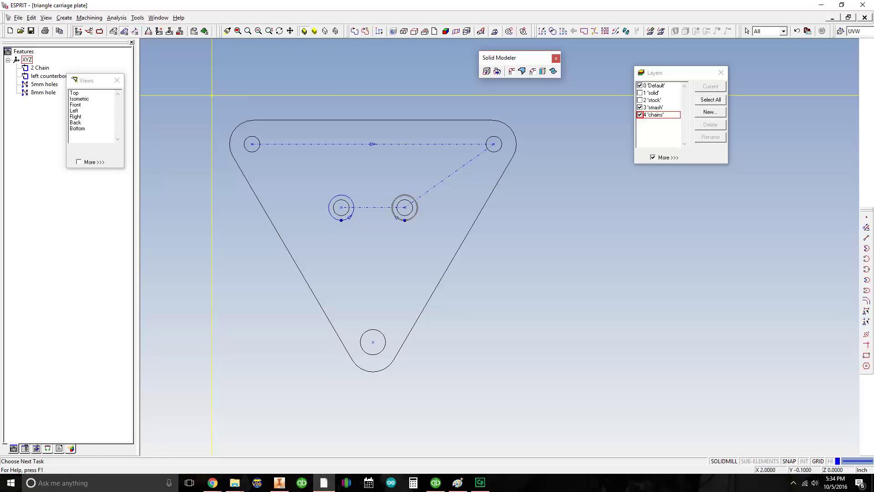
{"action": "left_click", "coordinate": [40, 68]}
{"action": "right_click", "coordinate": [46, 67]}
{"action": "left_click", "coordinate": [68, 104]}
{"action": "type", "text": "r"}
{"action": "type", "text": "counterbore"}
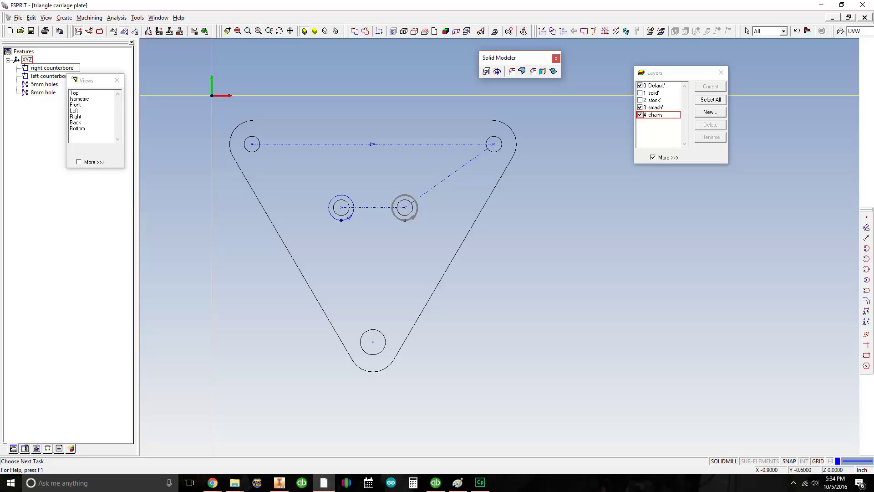
{"action": "key", "text": "Return"}
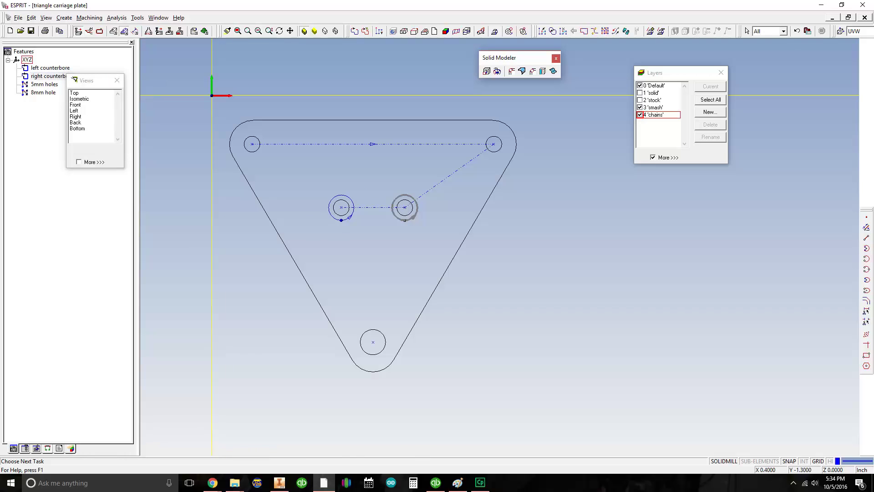
Create a chain feature around the plate's outer triangular profile and rename it "outer parameter".
{"action": "middle_click_drag", "start_coordinate": [285, 136], "coordinate": [318, 125]}
{"action": "left_click", "coordinate": [438, 207]}
{"action": "left_click", "coordinate": [365, 31]}
{"action": "left_click", "coordinate": [40, 68]}
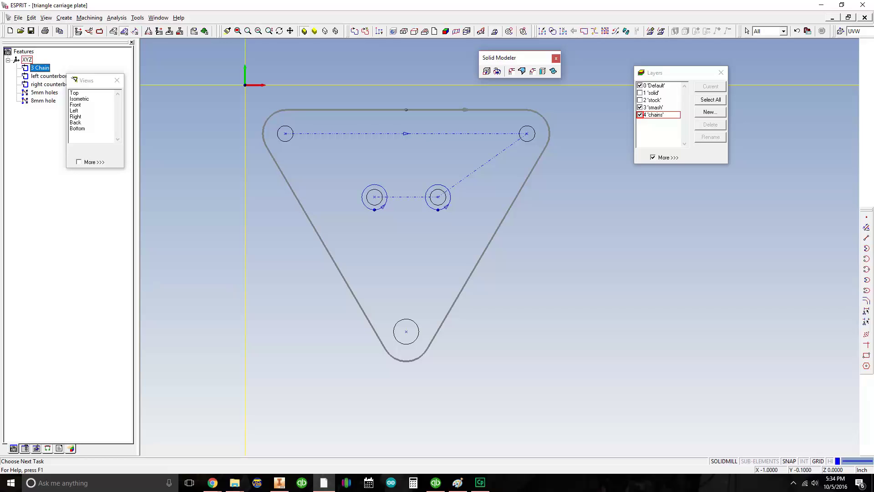
{"action": "right_click", "coordinate": [40, 67]}
{"action": "left_click", "coordinate": [60, 104]}
{"action": "type", "text": "outer parameter"}
{"action": "key", "text": "Return"}
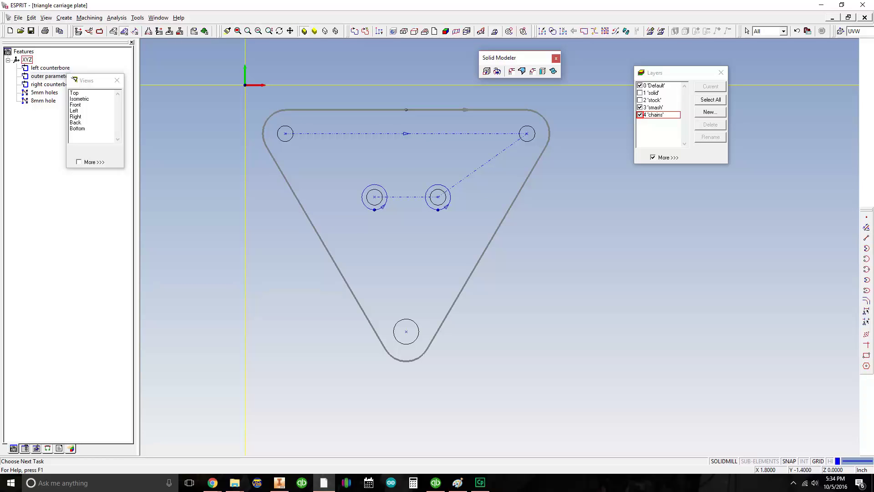
Deselect the outer profile chain and close the Views window.
{"action": "middle_click_drag", "start_coordinate": [253, 205], "coordinate": [256, 224]}
{"action": "key", "text": "Escape"}
{"action": "scroll", "coordinate": [278, 125], "scroll_direction": "down", "scroll_amount": 2}
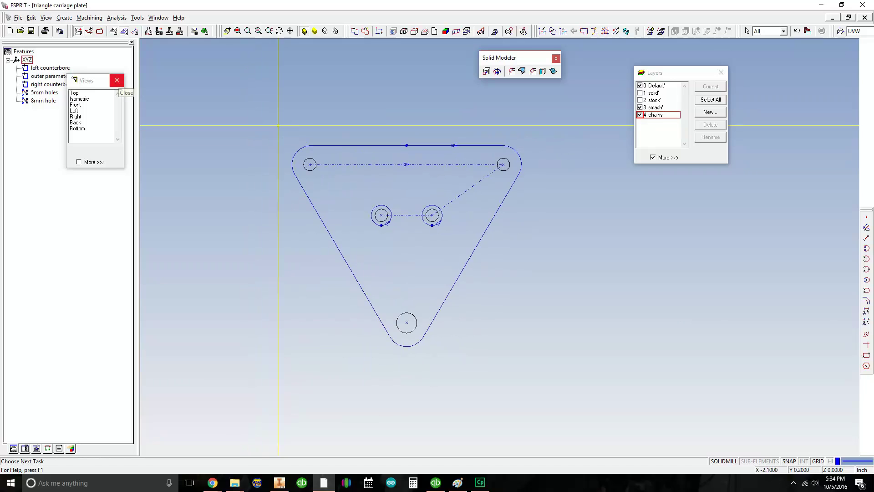
{"action": "left_click", "coordinate": [117, 80]}
{"action": "middle_click_drag", "start_coordinate": [442, 228], "coordinate": [403, 211]}
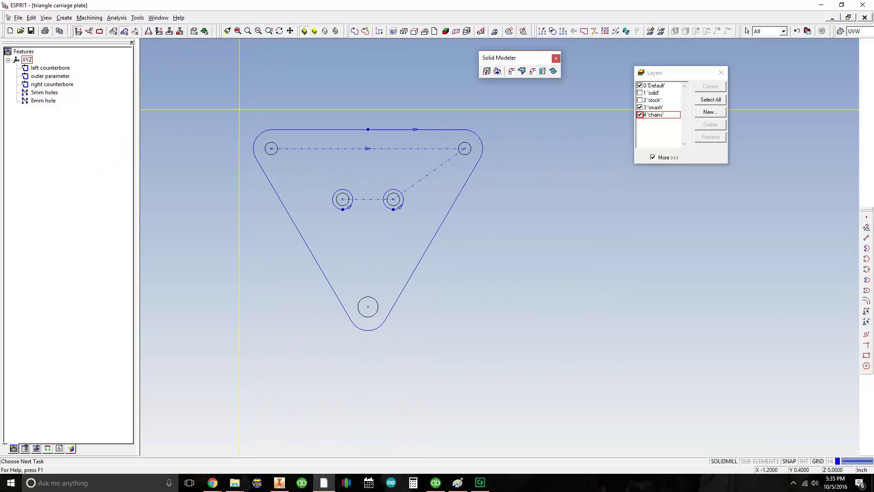